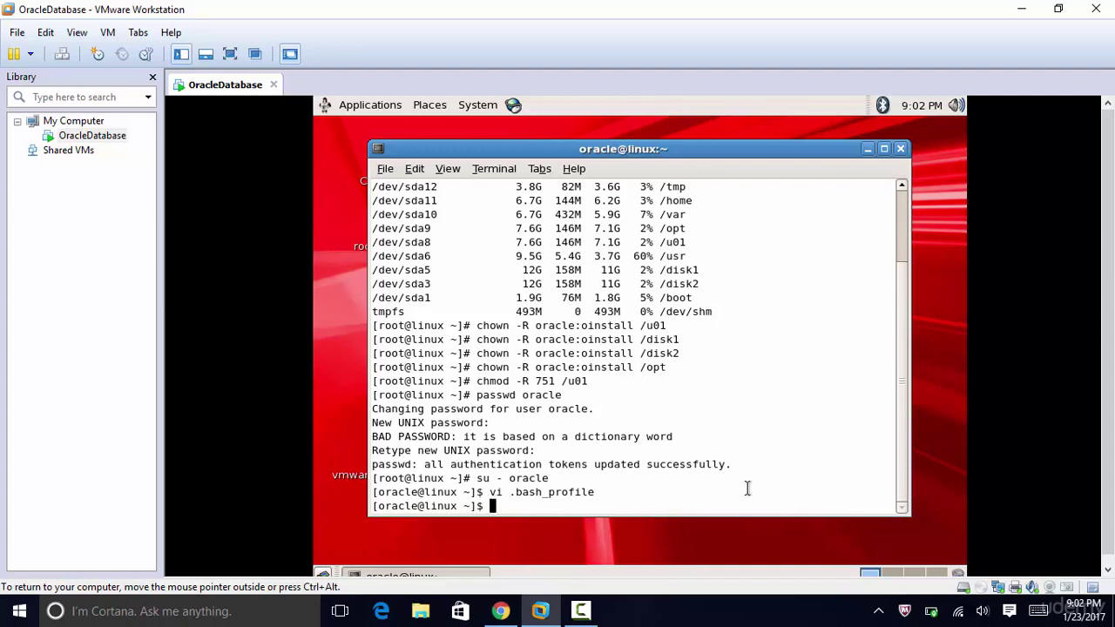
Reload the oracle user's .bash_profile in the current shell session
type(". .bash_profile")
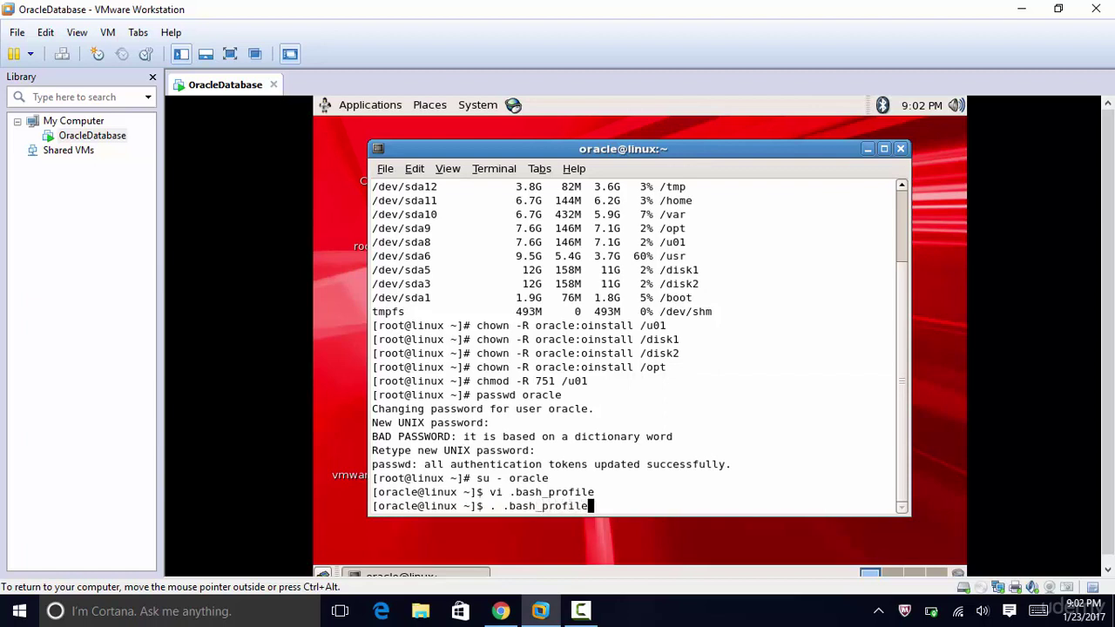
key("Return")
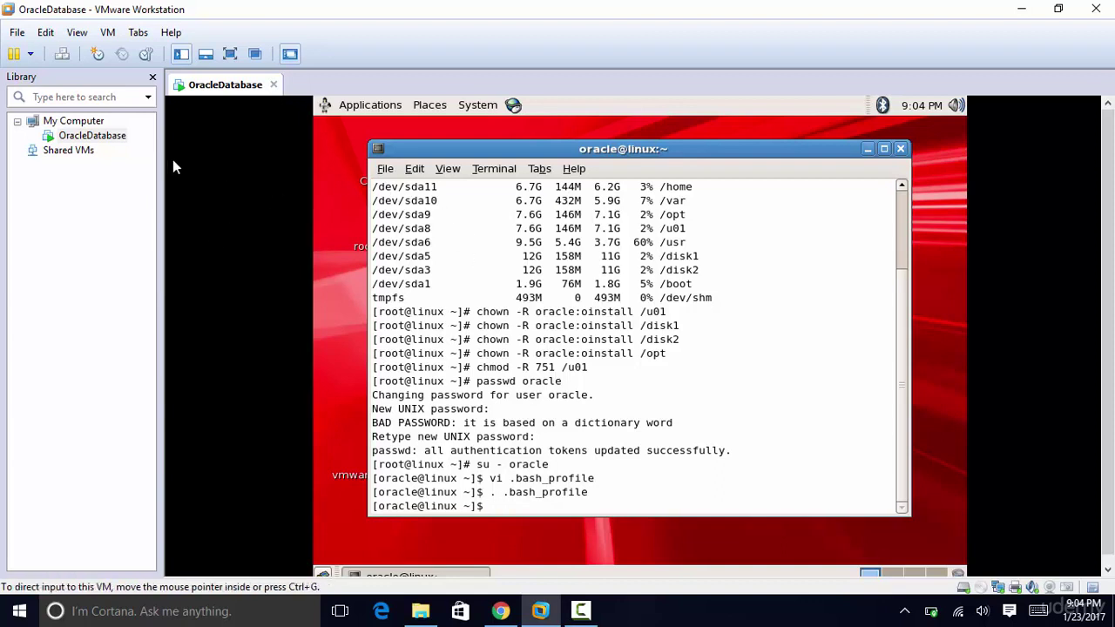
Set folder sharing to Always enabled in the OracleDatabase virtual machine's settings
left_click(108, 35)
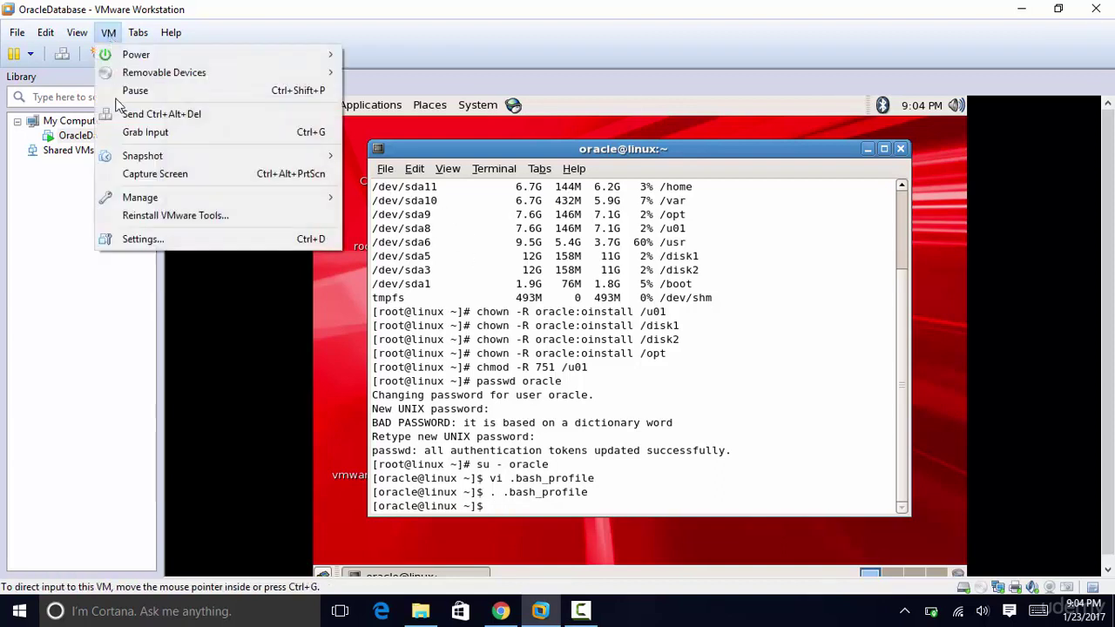
left_click(144, 241)
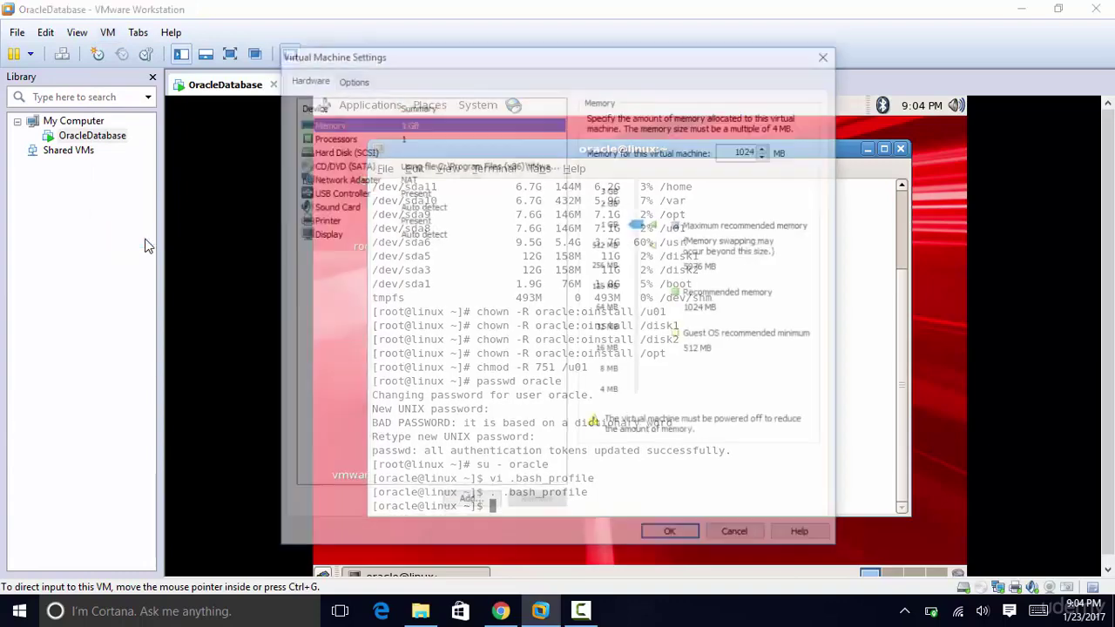
left_click(350, 78)
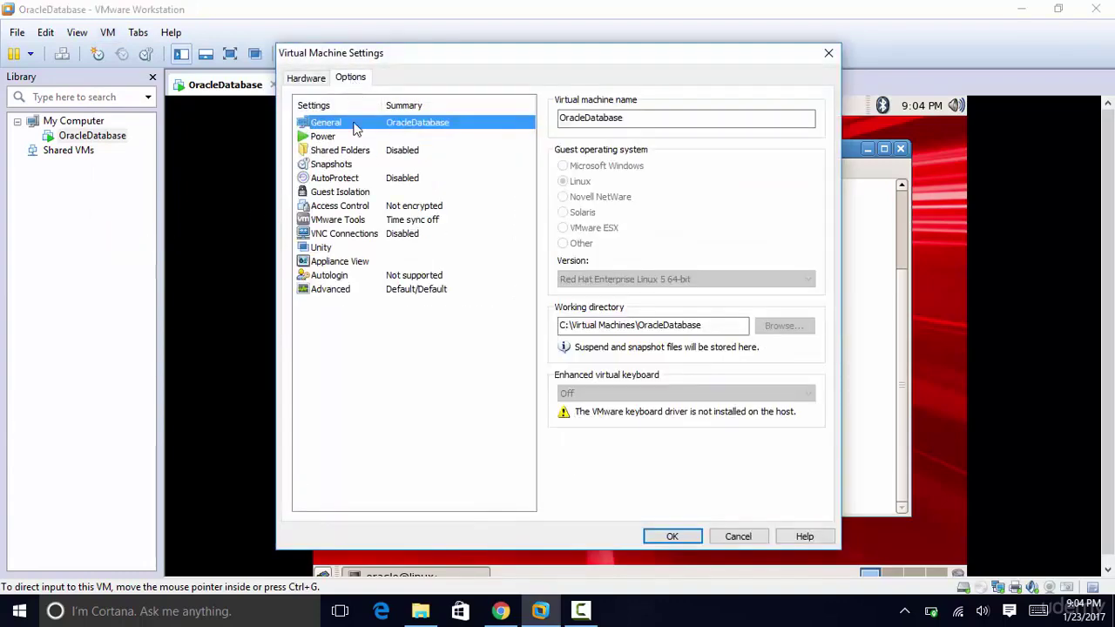
left_click(356, 155)
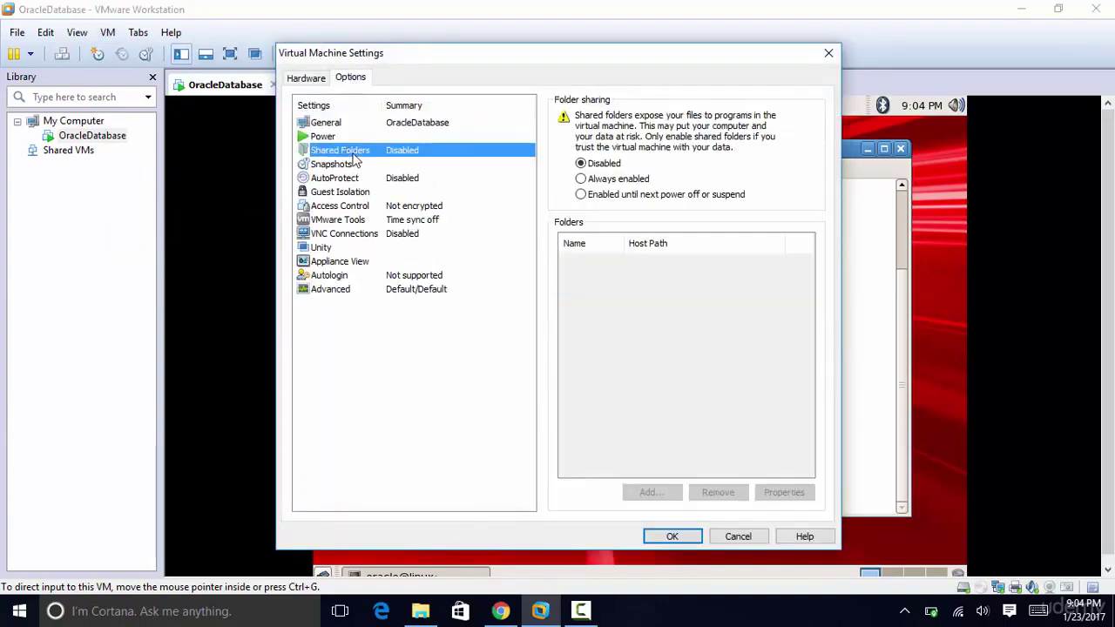
left_click(592, 181)
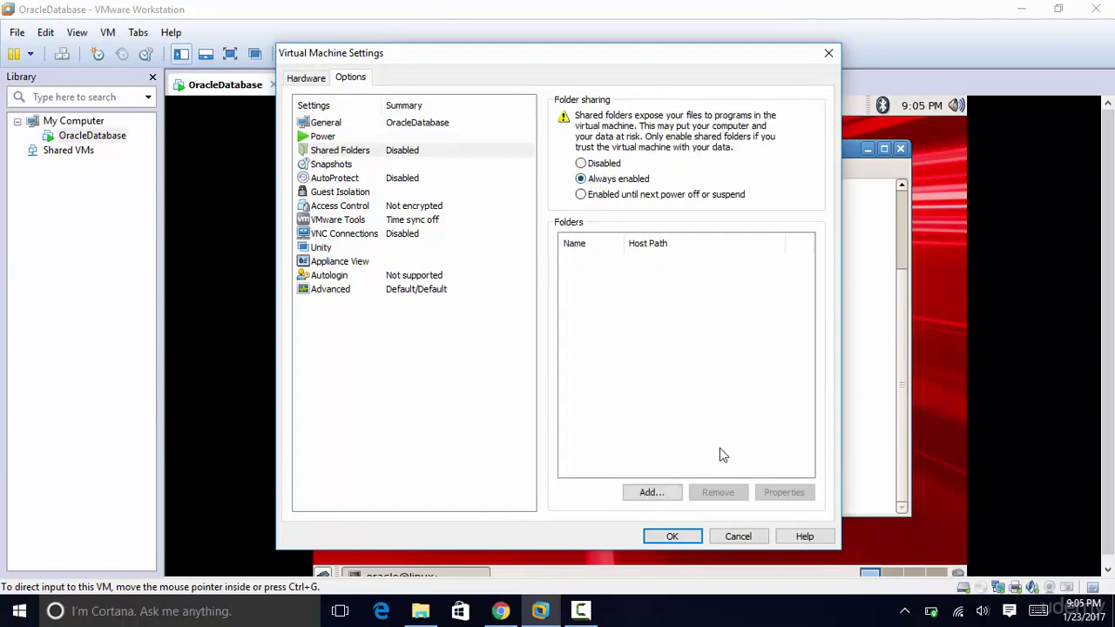
Add the host desktop's Software folder as an enabled shared folder named Software and save the virtual machine settings
left_click(660, 493)
left_click(649, 438)
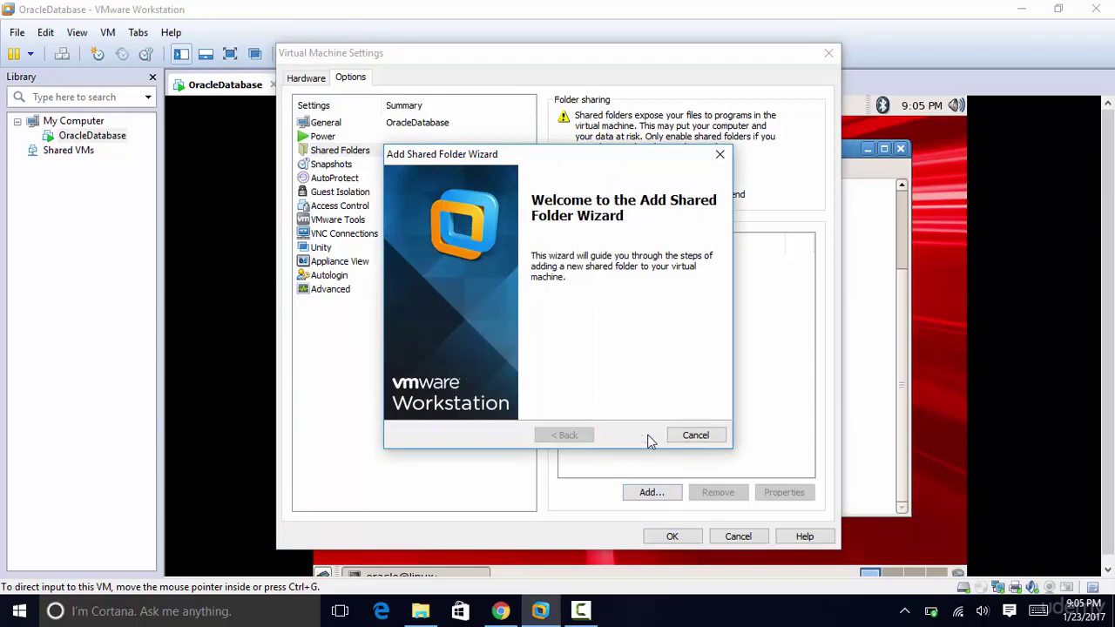
left_click(673, 241)
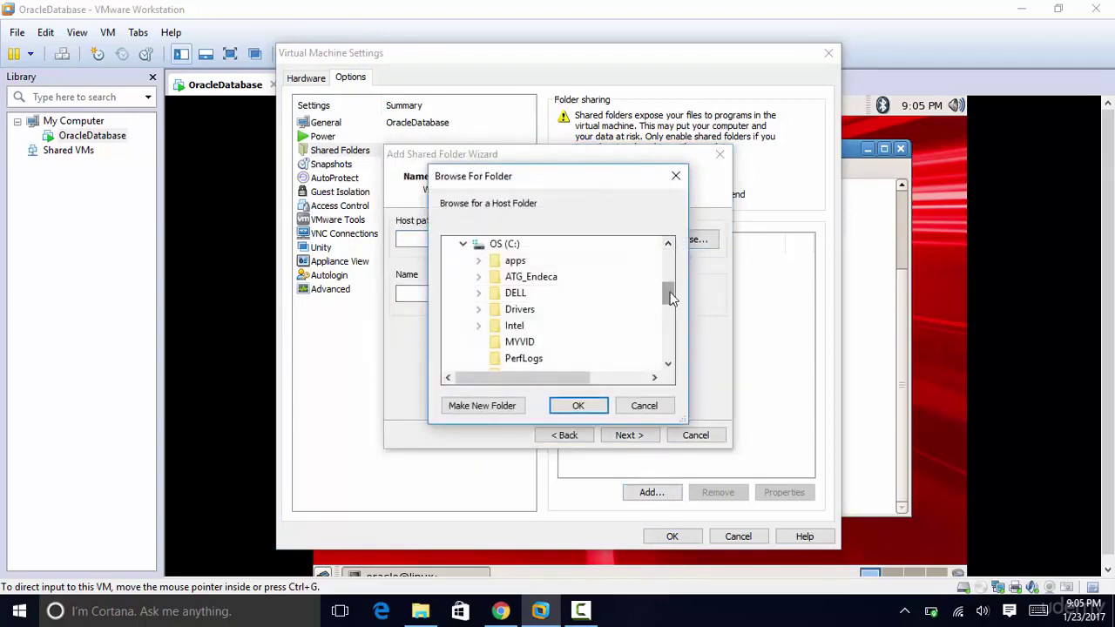
left_click_drag(667, 295, 672, 352)
left_click(493, 341)
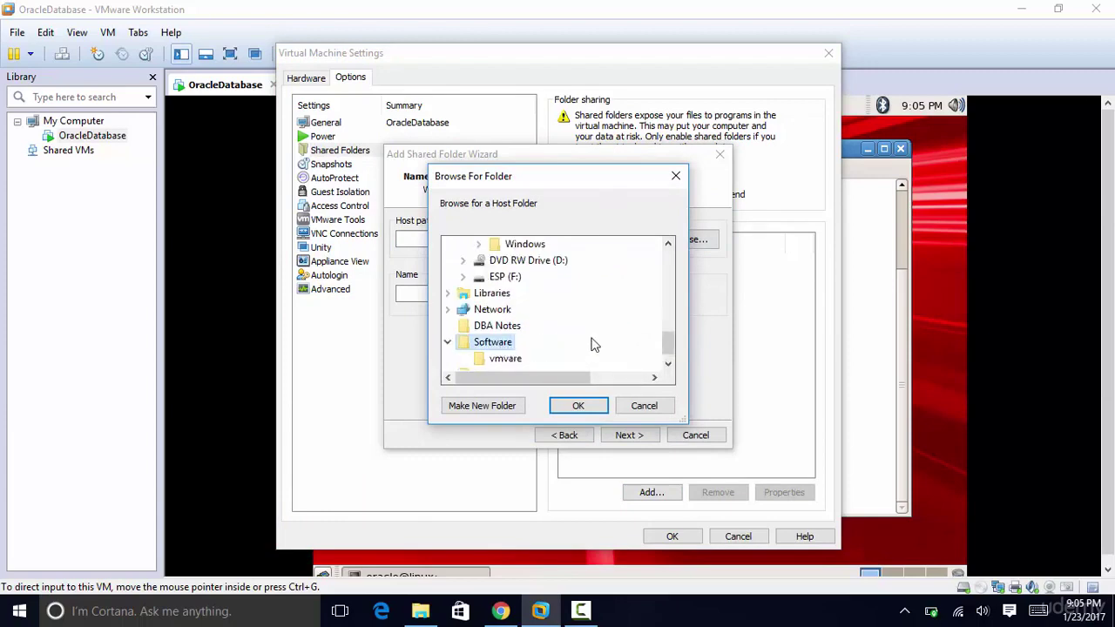
left_click(590, 406)
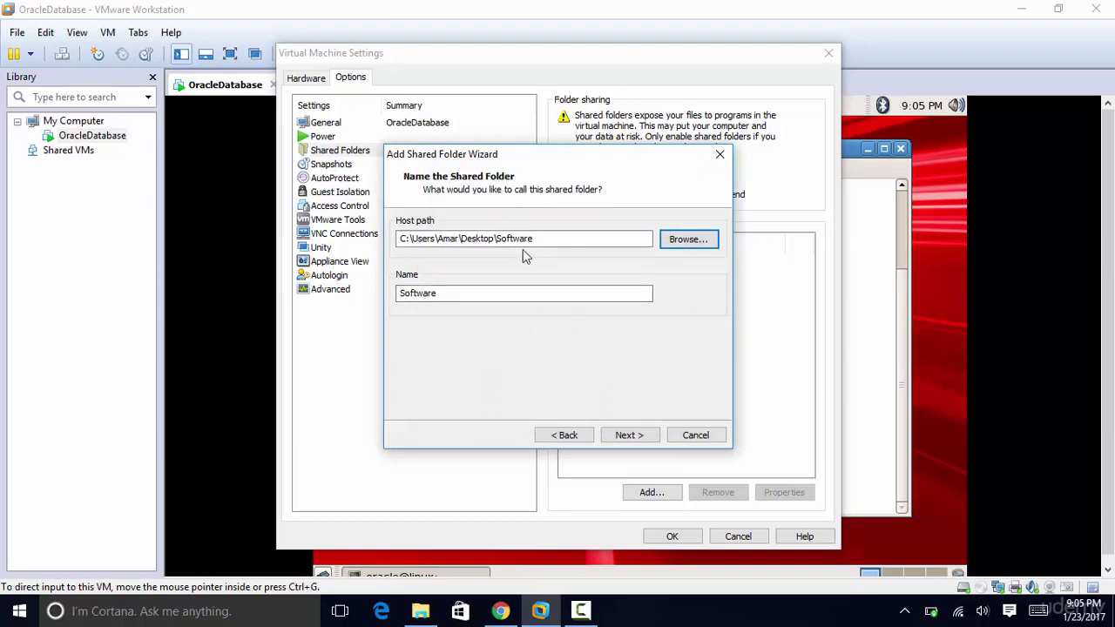
left_click(641, 438)
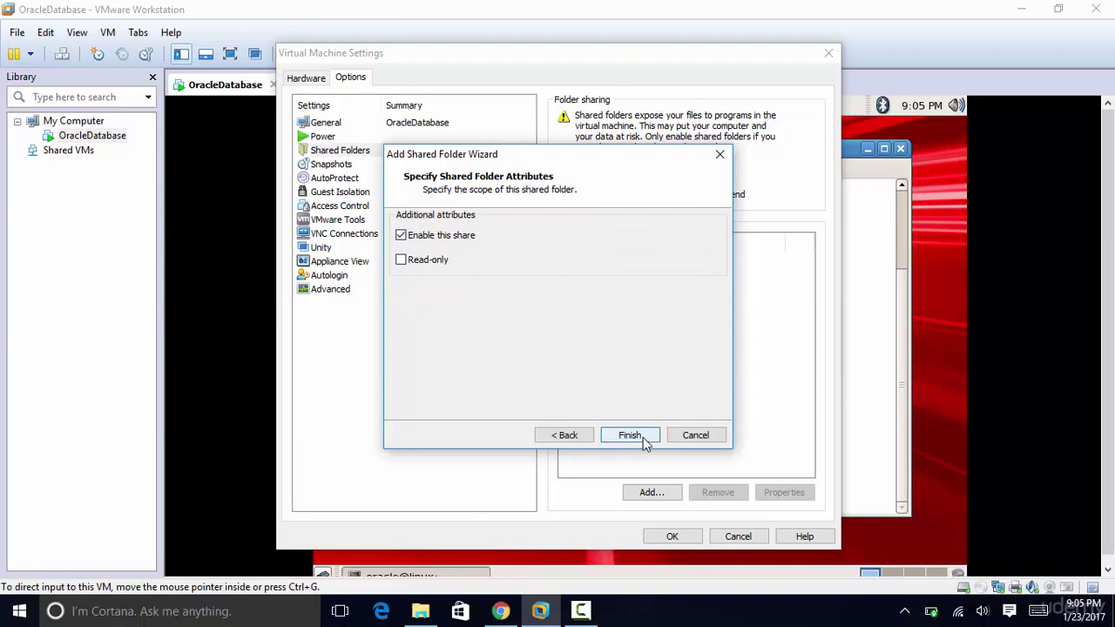
left_click(644, 440)
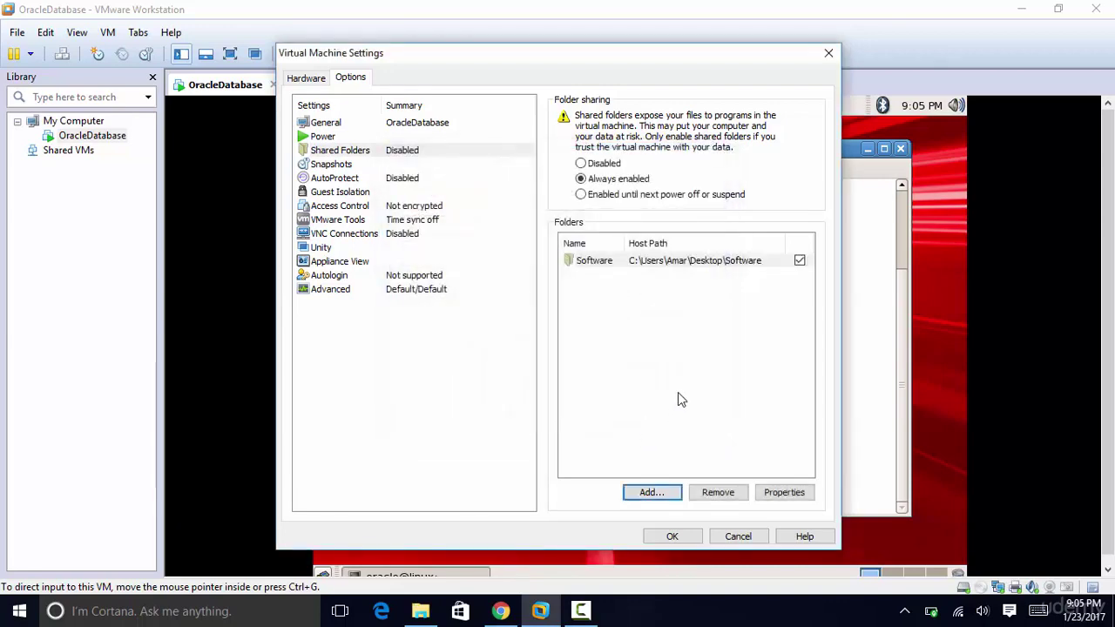
left_click(672, 536)
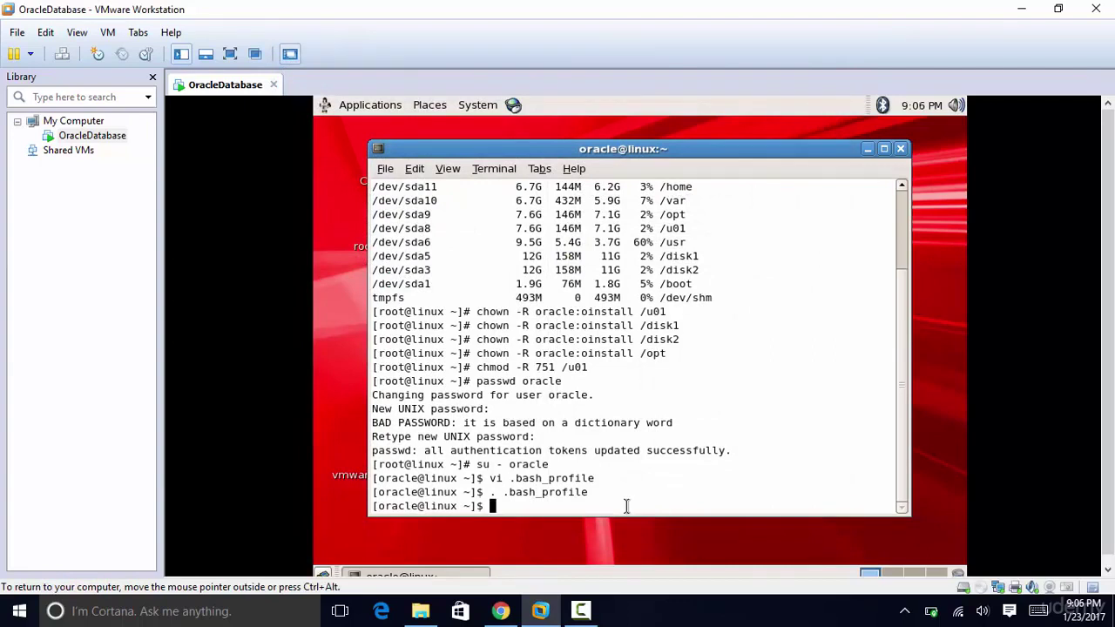
Change into /mnt/hgfs and its Software folder in the guest terminal, listing the contents of each
type("cd /mnt/hgfs")
key("Return")
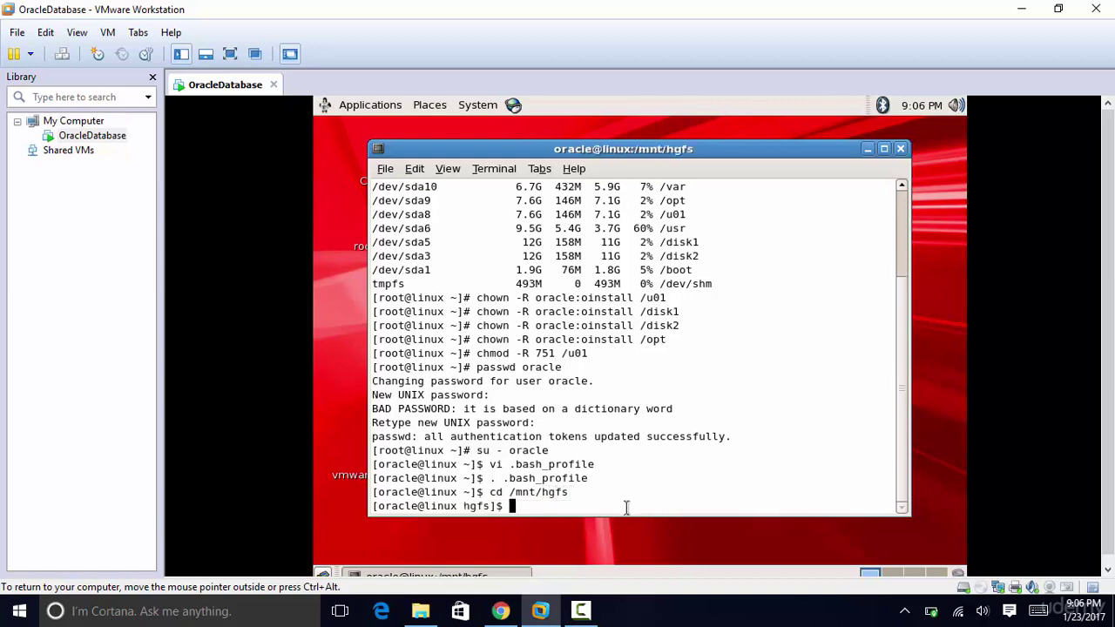
type("ls")
key("Return")
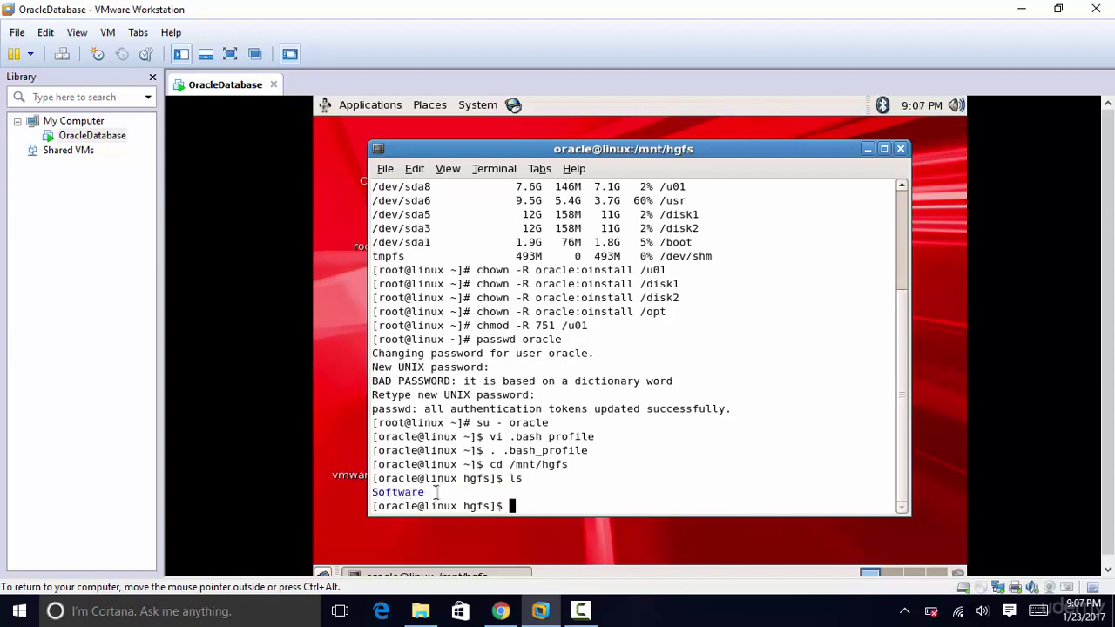
type("cd Software")
key("Return")
type("ls")
key("Return")
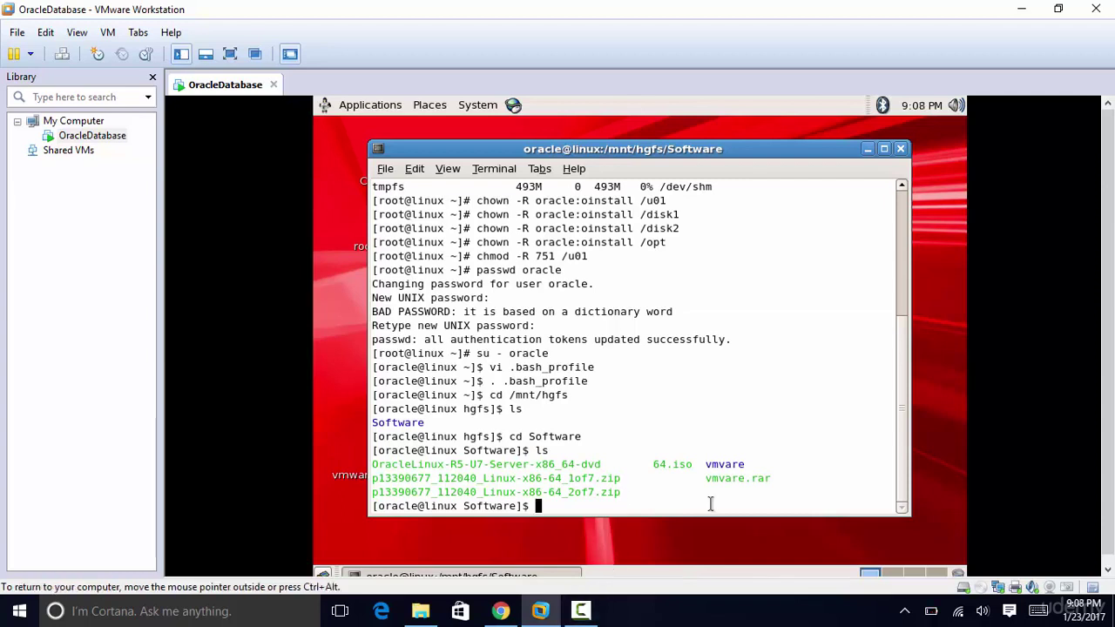
Extract p13390677_112040_Linux-x86-64_1of7.zip into /opt with unzip and the -d option
type("unzip")
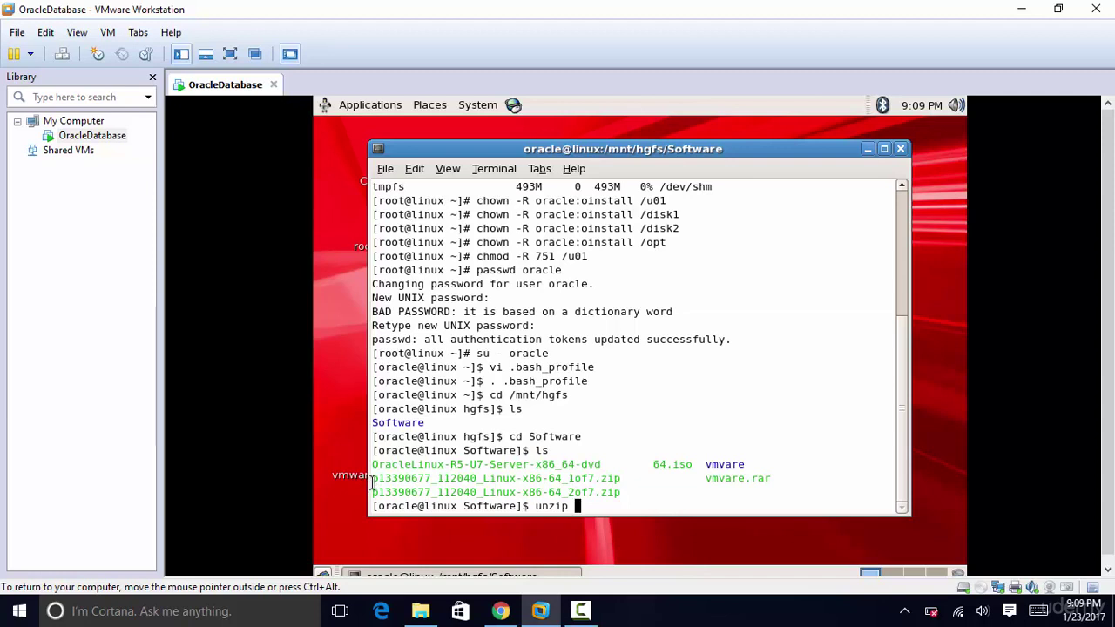
left_click_drag(372, 478, 620, 482)
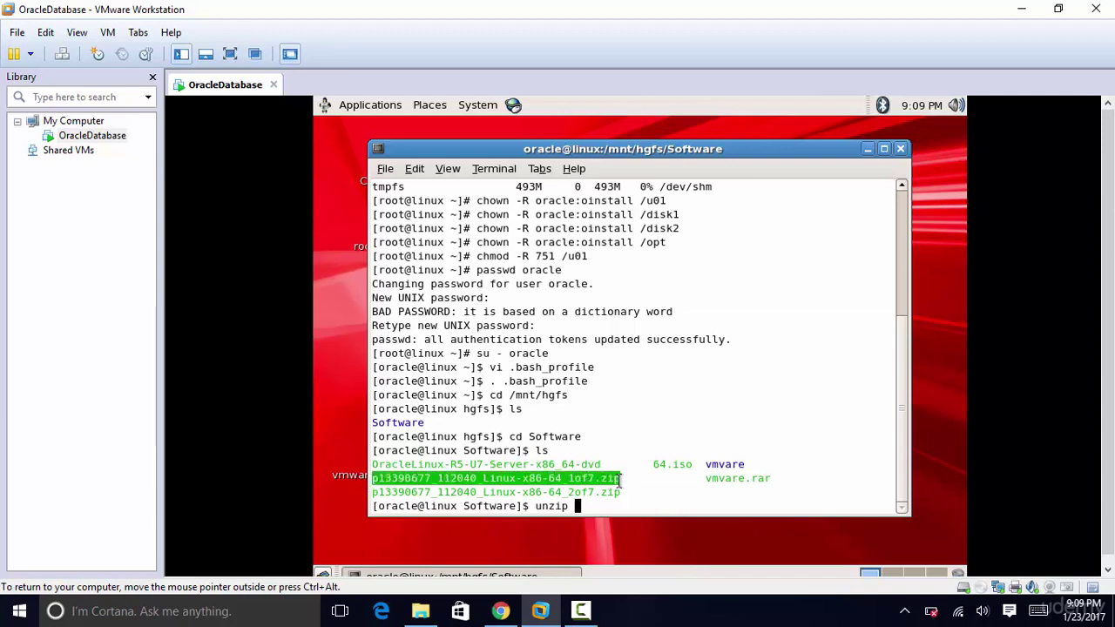
right_click(620, 479)
left_click(642, 393)
right_click(595, 504)
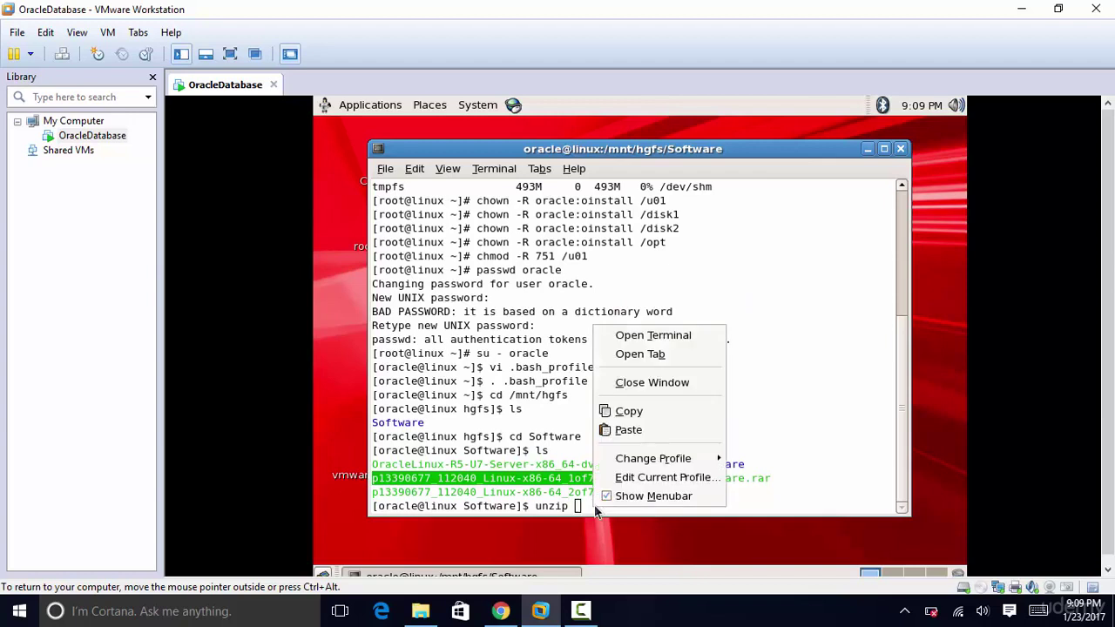
left_click(628, 429)
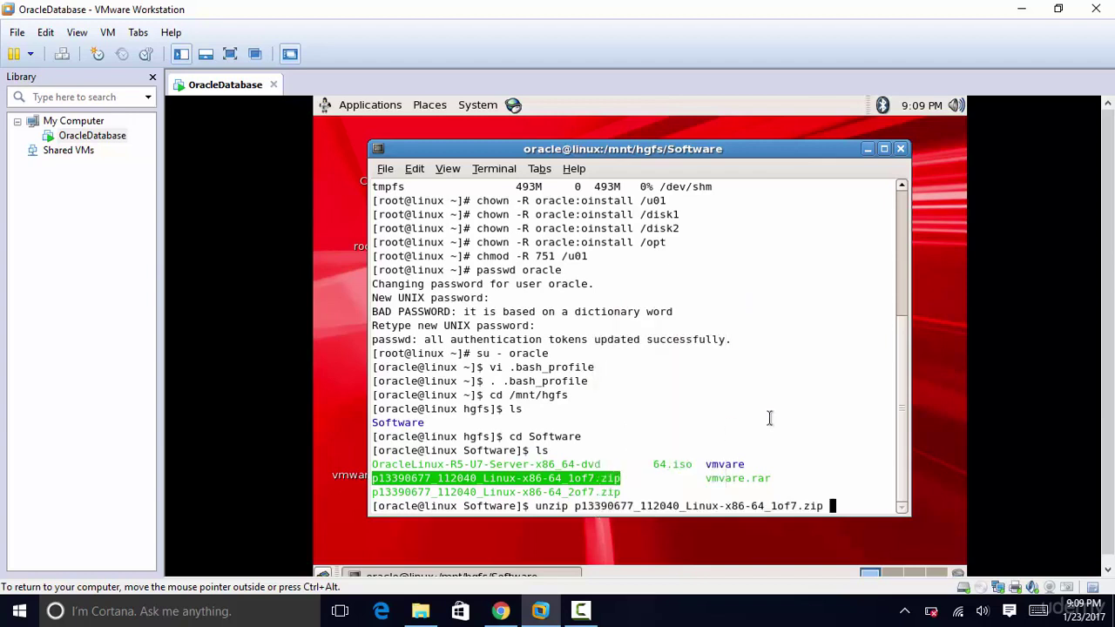
type("-d/opt")
key("BackSpace")
key("BackSpace")
key("BackSpace")
key("BackSpace")
type("/opt")
key("Return")
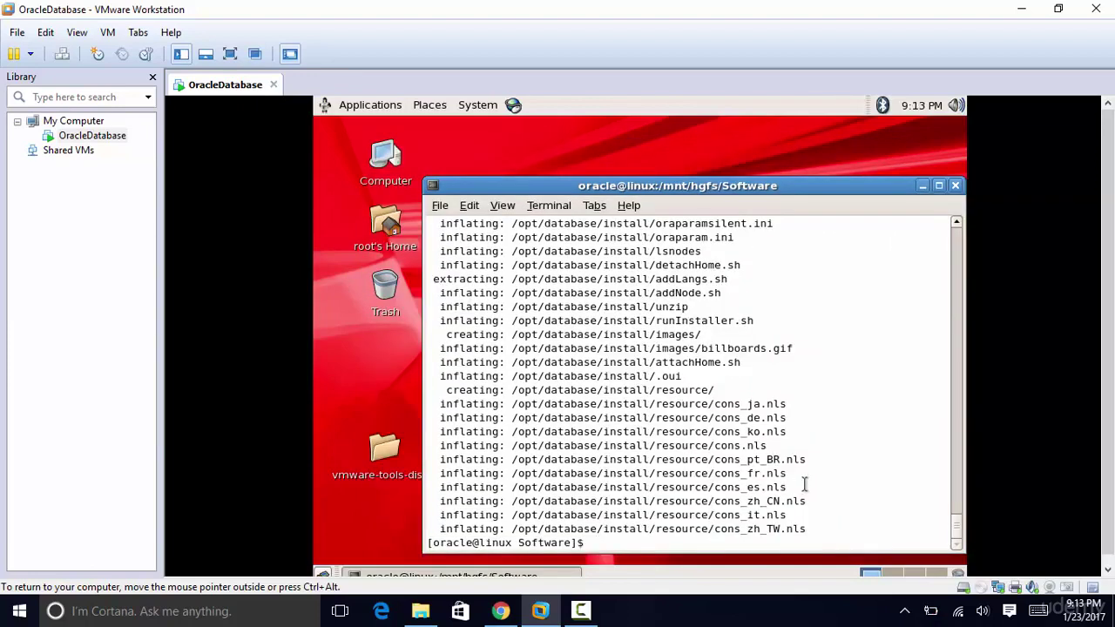
List the Software folder's files and extract p13390677_112040_Linux-x86-64_2of7.zip into /opt with unzip -d
type("s")
key("BackSpace")
key("BackSpace")
type("ls")
key("Return")
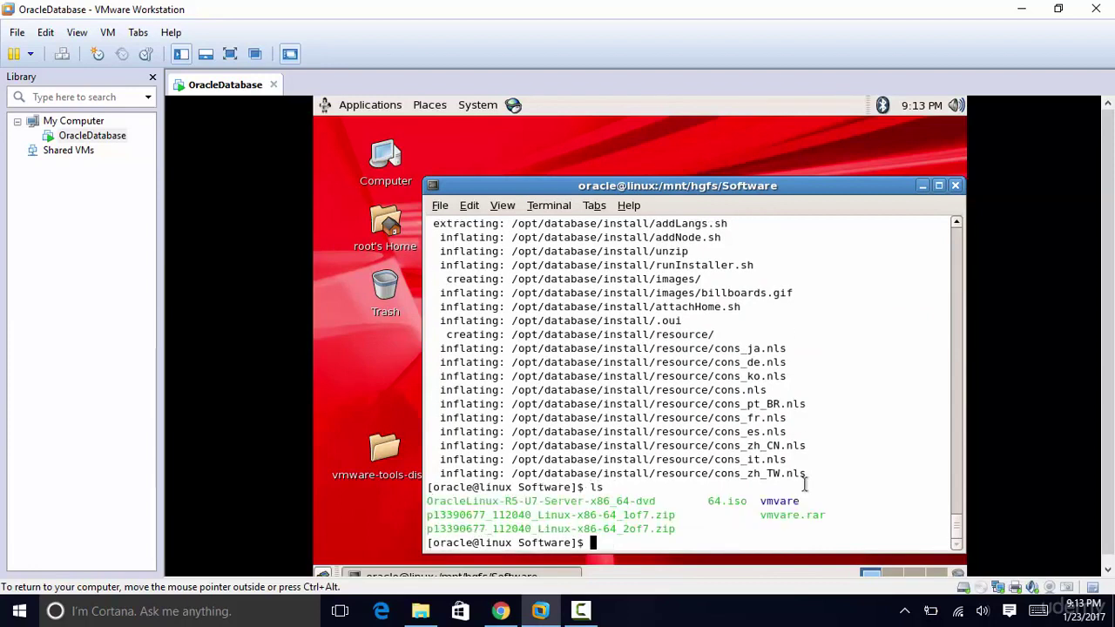
type("unzip")
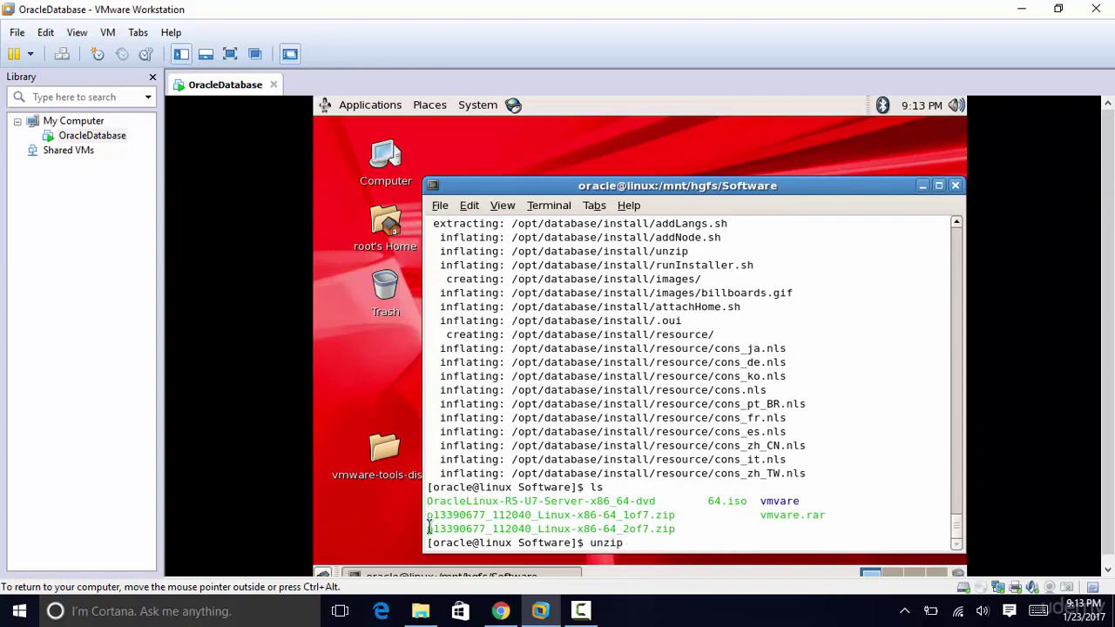
left_click_drag(428, 527, 675, 529)
right_click(674, 529)
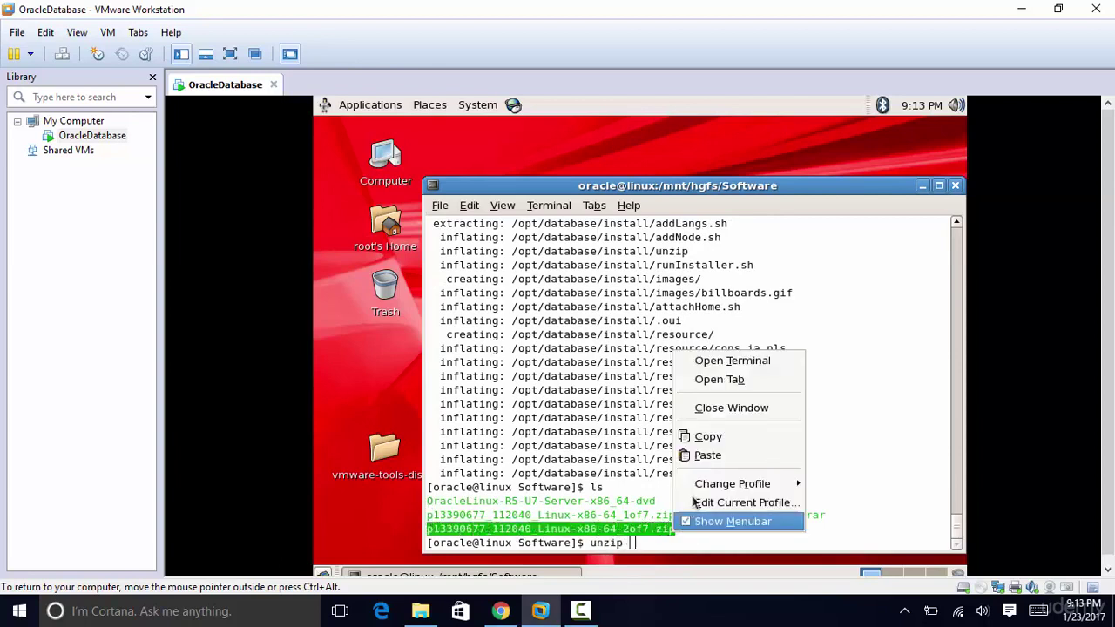
left_click(701, 437)
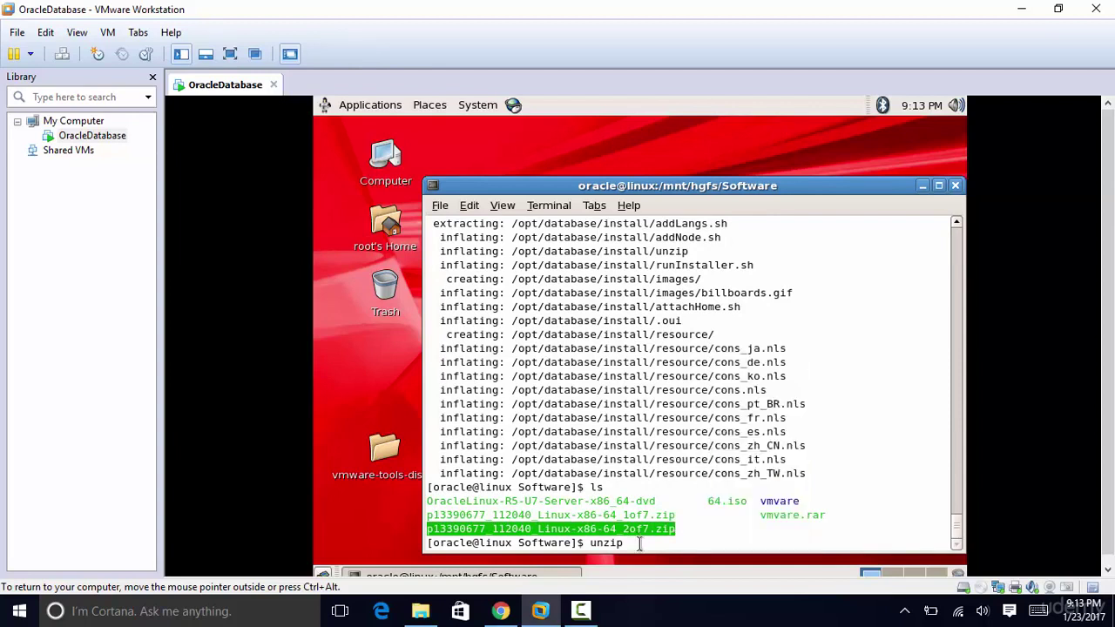
right_click(639, 542)
left_click(676, 465)
type("-d")
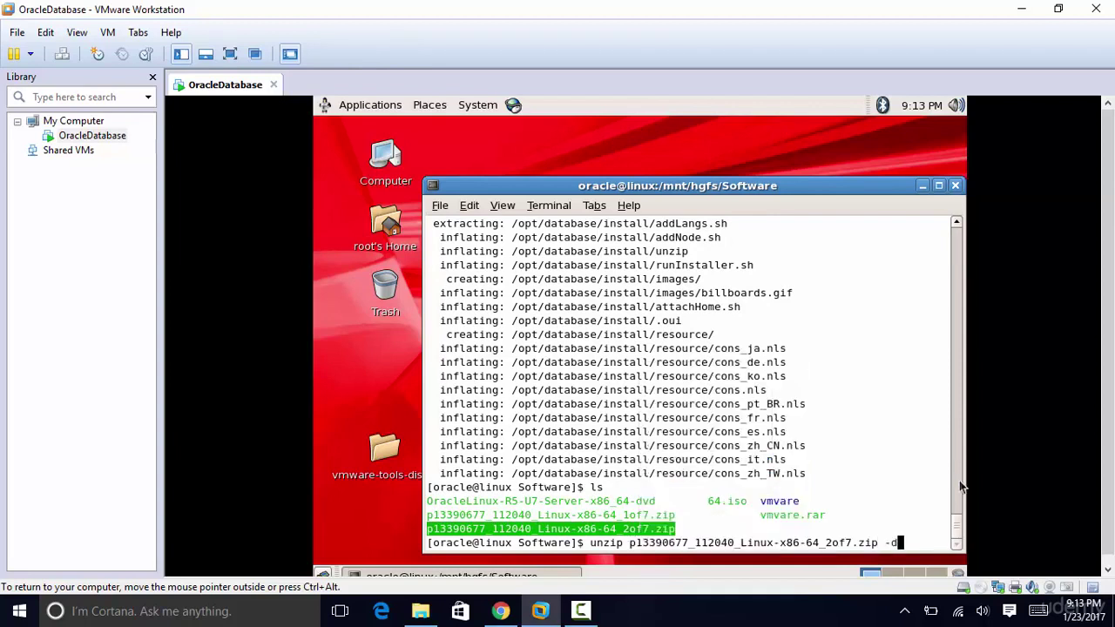
type(" /opt")
key("Return")
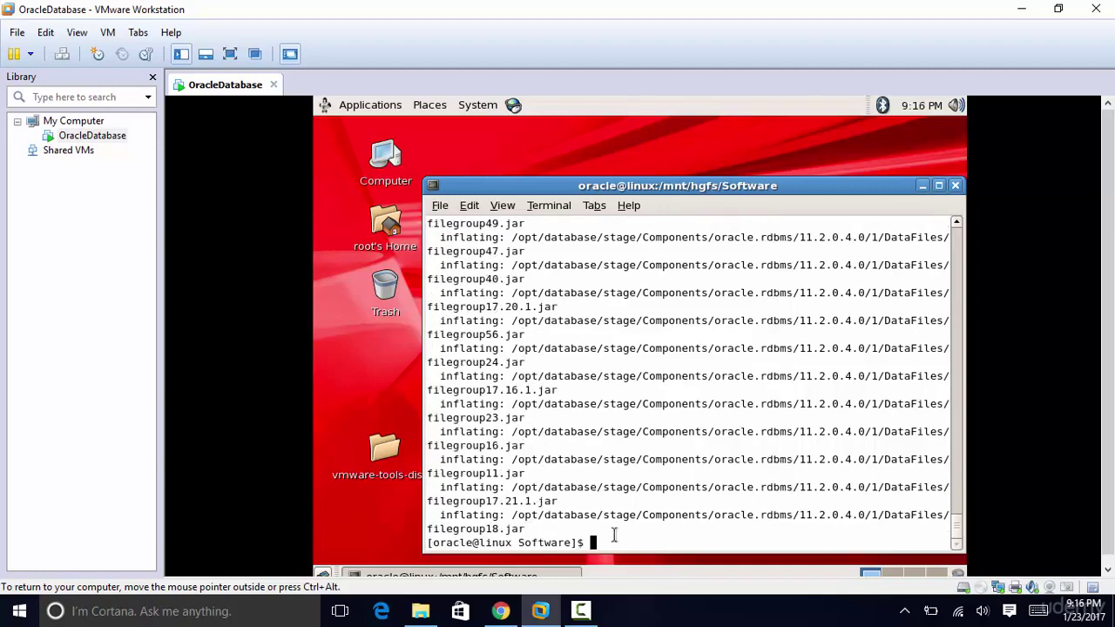
Clear the terminal, then change to the /opt directory and list its contents
type("clear")
key("Return")
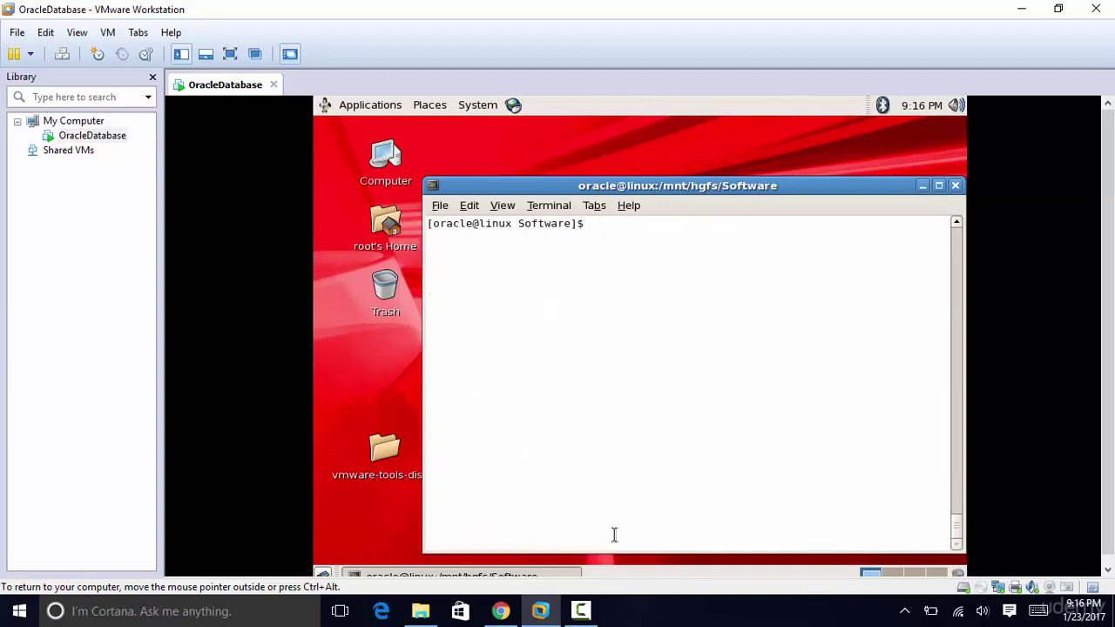
type("cd \\opt")
key("Return")
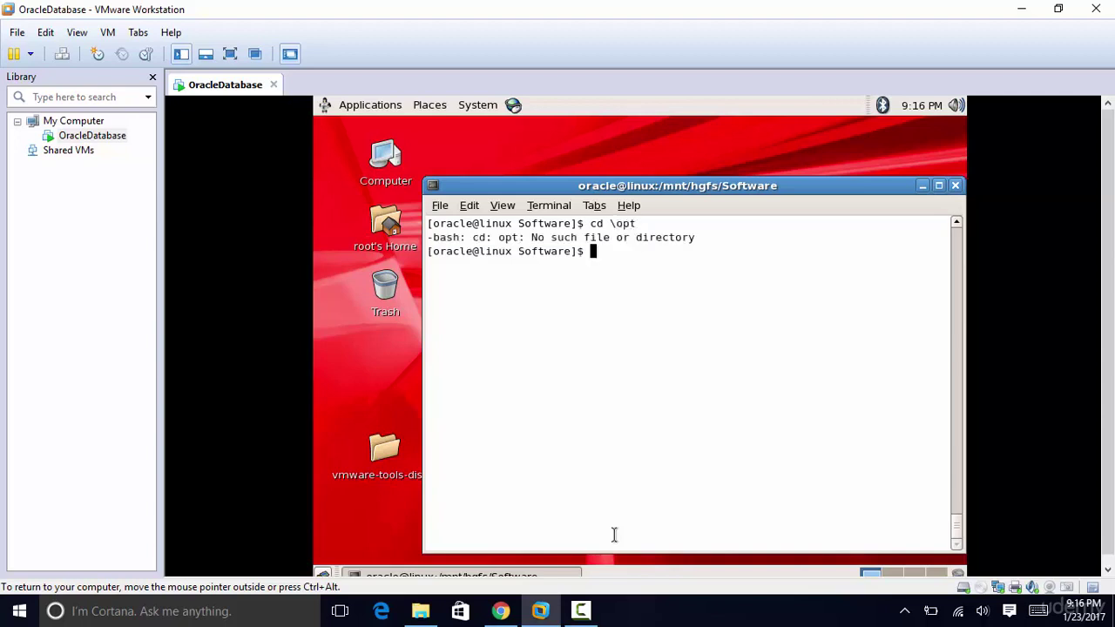
type("cd /opt")
key("Return")
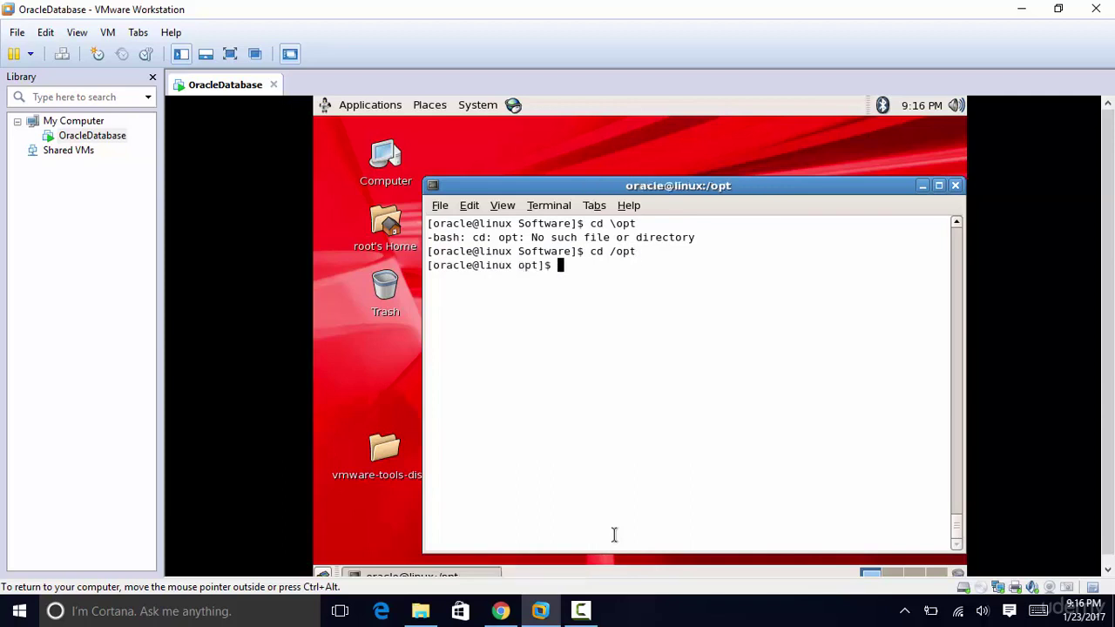
type("ls")
key("Return")
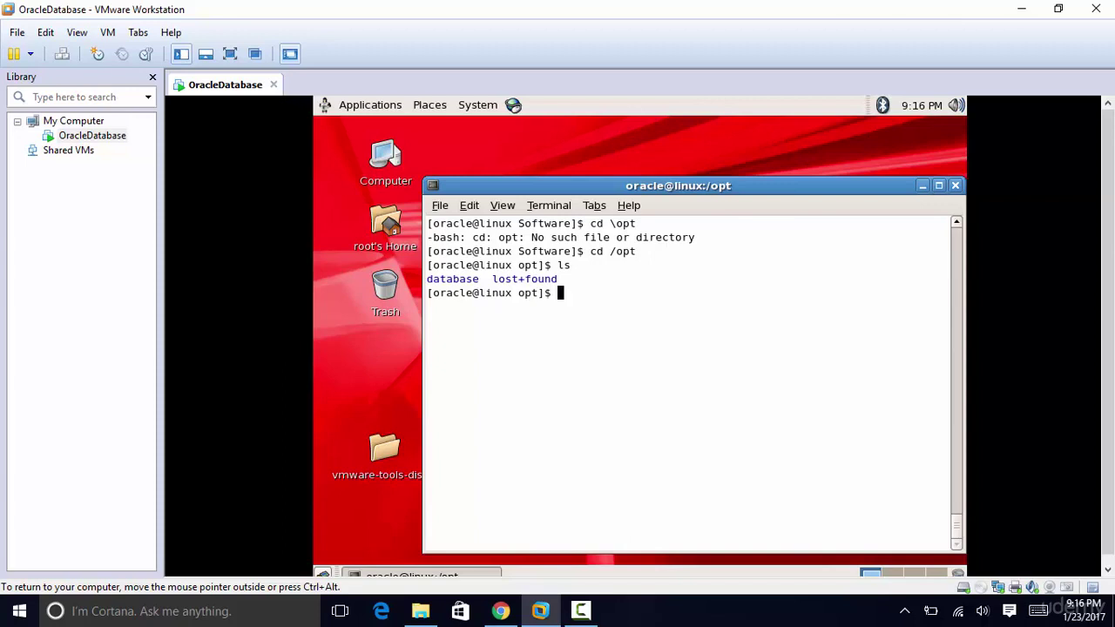
Change into the extracted database directory and list its contents
type("cd database")
key("Return")
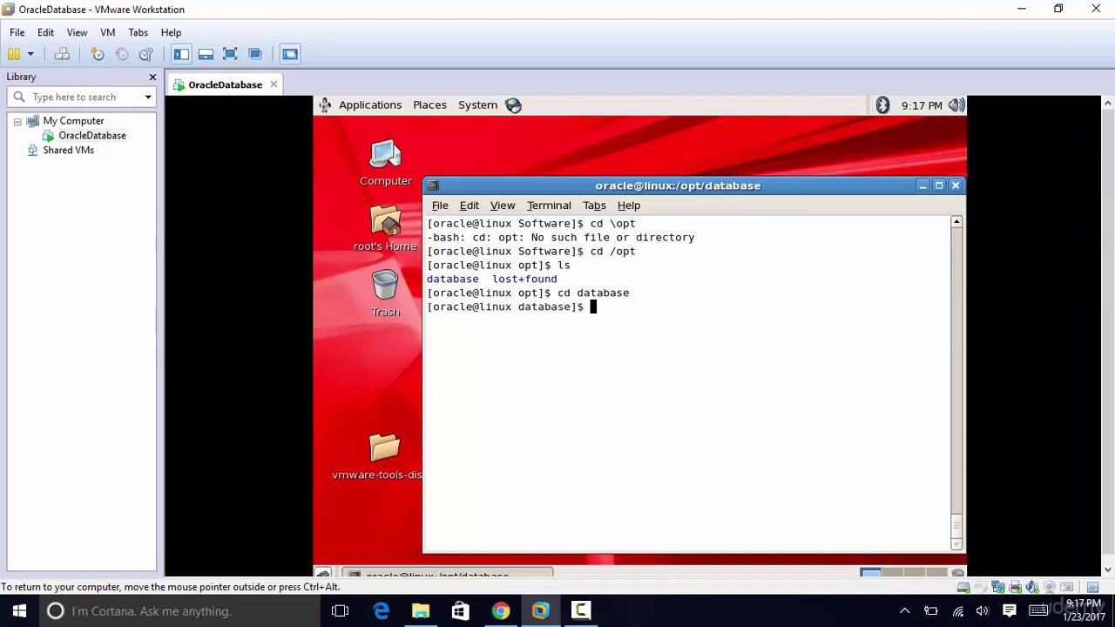
type("ls")
key("Return")
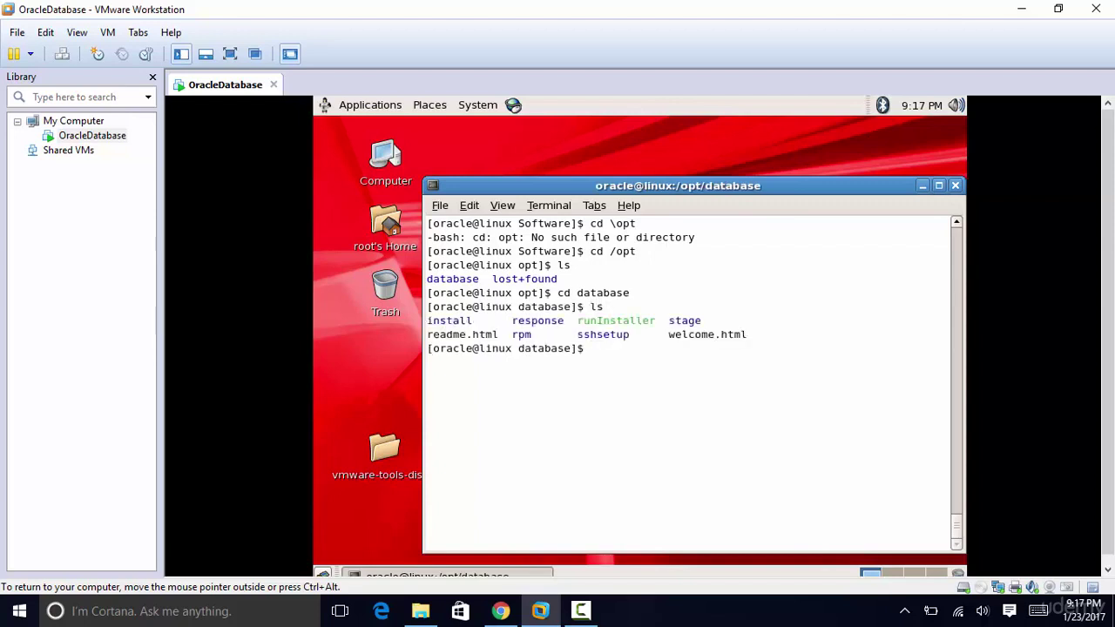
Open a new root terminal window and disable X access control with xhost +
right_click(610, 354)
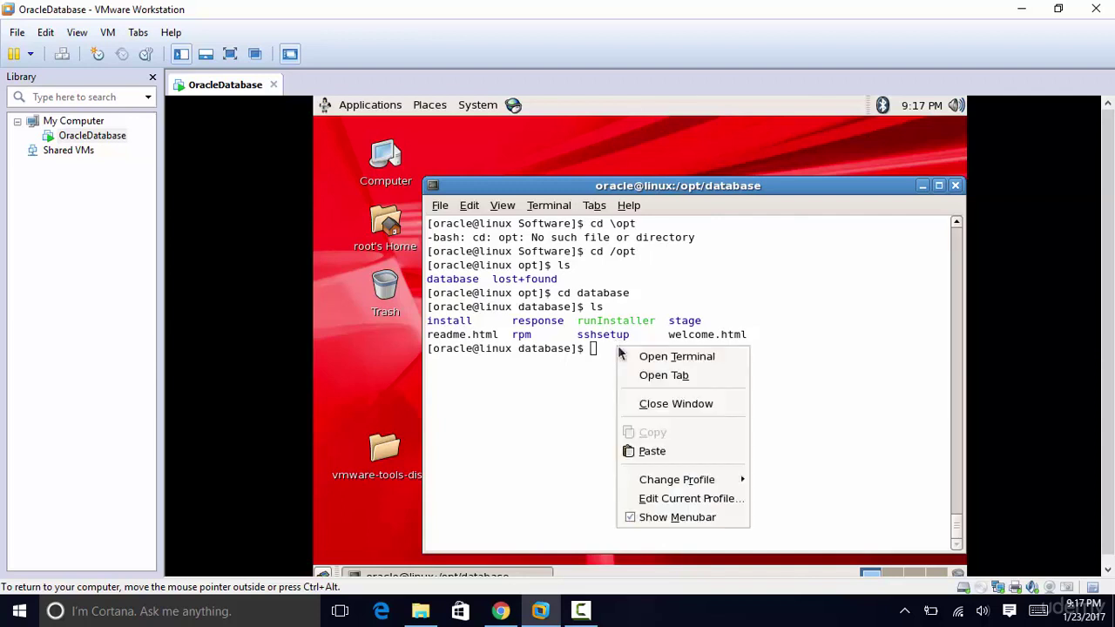
left_click(629, 355)
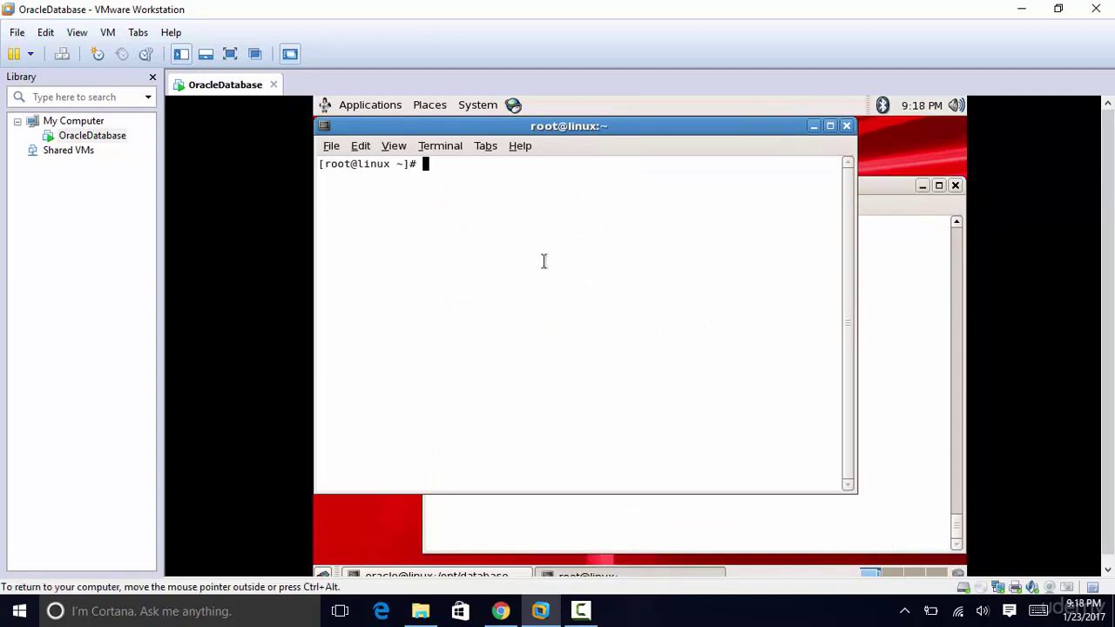
type("xhost +")
key("Return")
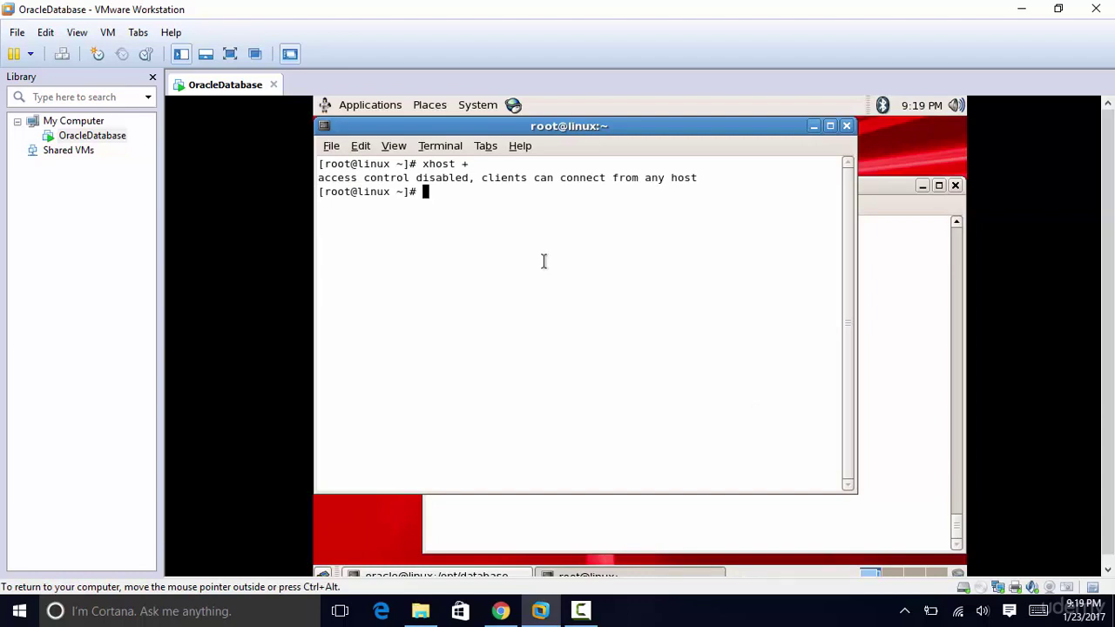
Launch the Oracle installer from the oracle user's terminal with sh runInstaller and show the virtual machine in full screen
left_click(891, 318)
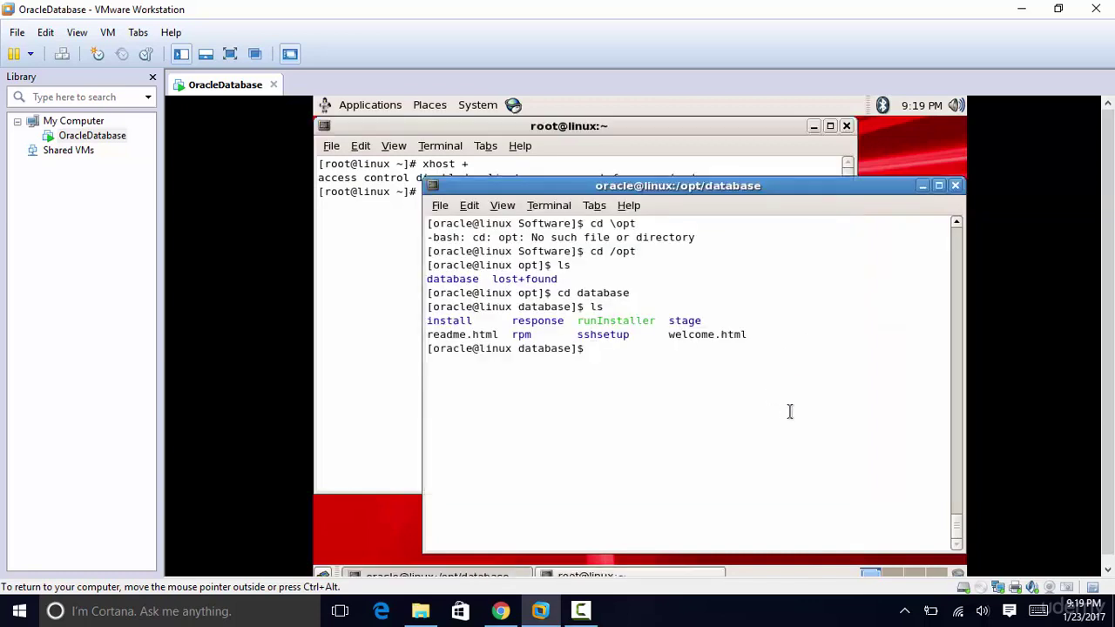
type("sh runInstaller")
key("Return")
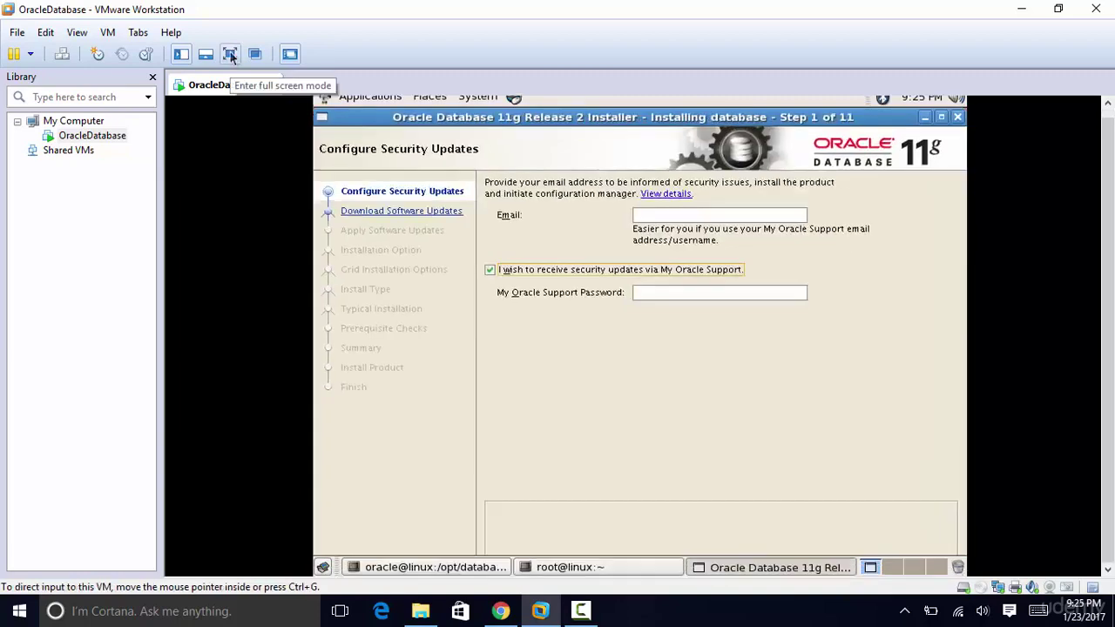
left_click(230, 54)
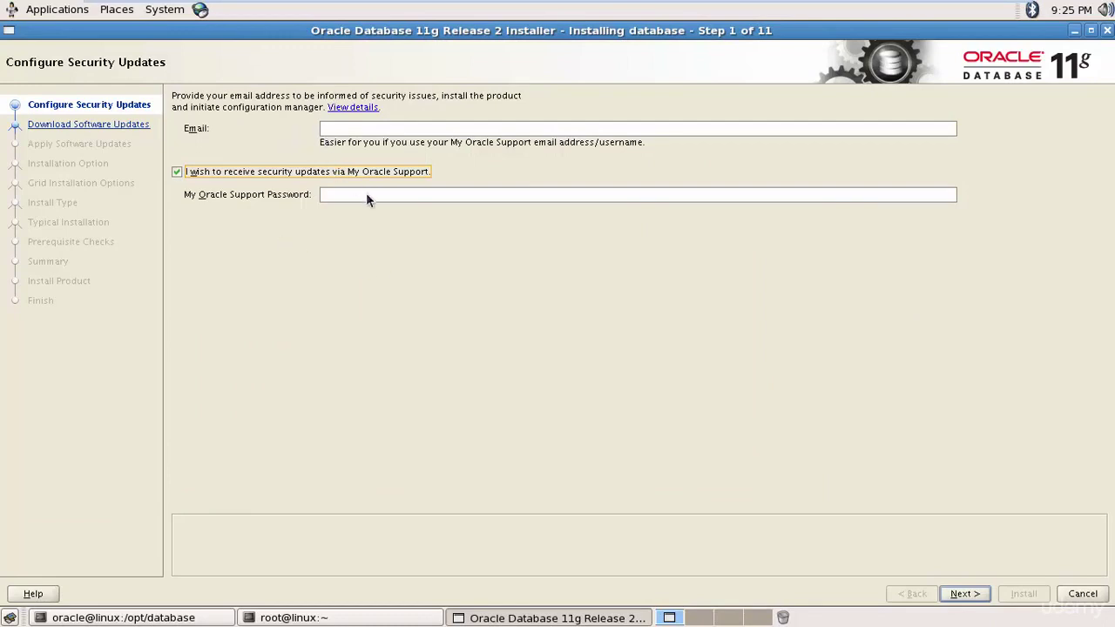
Decline security updates via My Oracle Support, confirm continuing without an email address, and choose to skip software updates
left_click(178, 171)
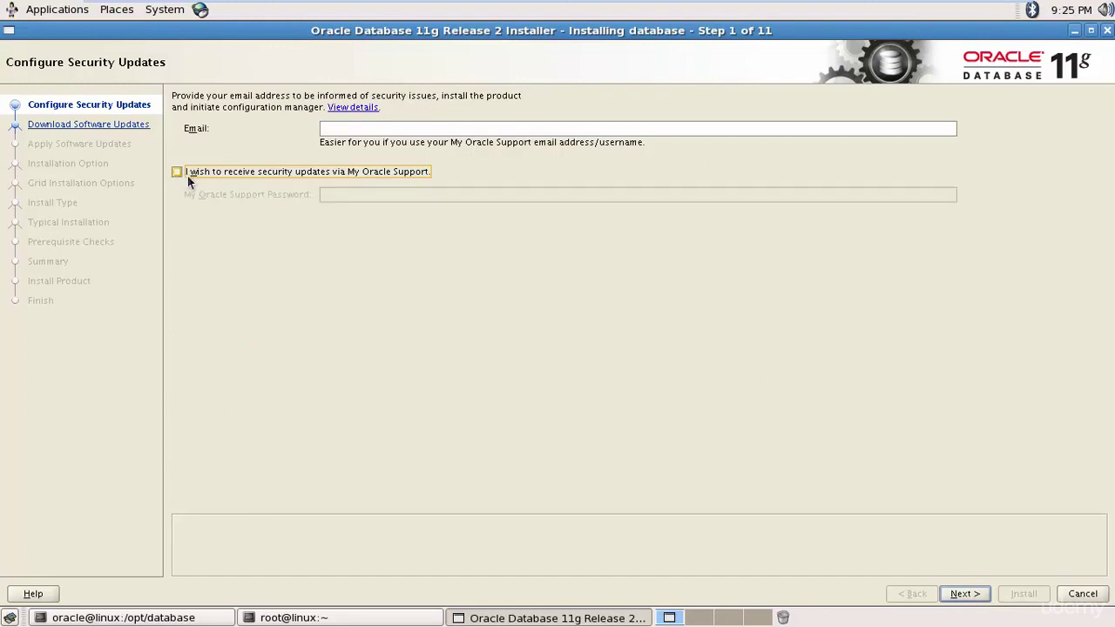
left_click(955, 591)
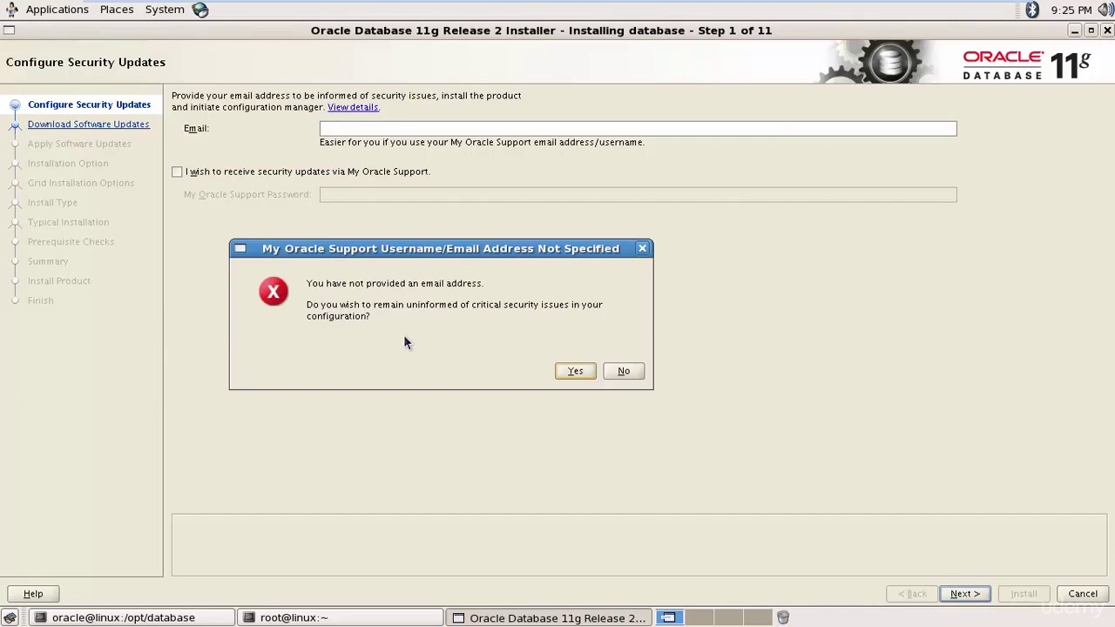
left_click(576, 372)
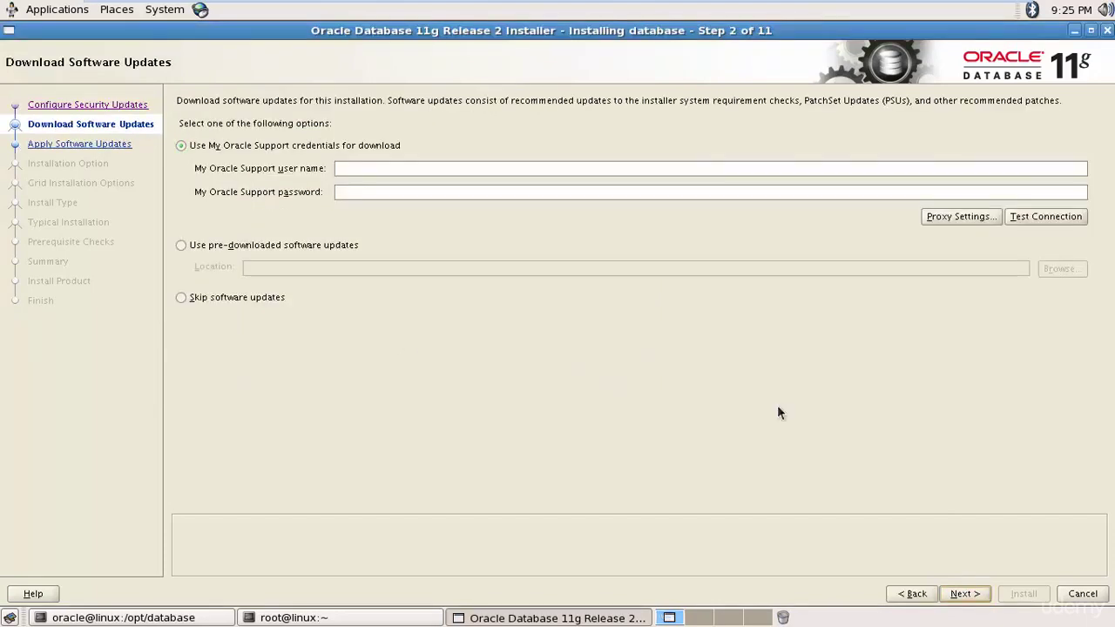
left_click(181, 297)
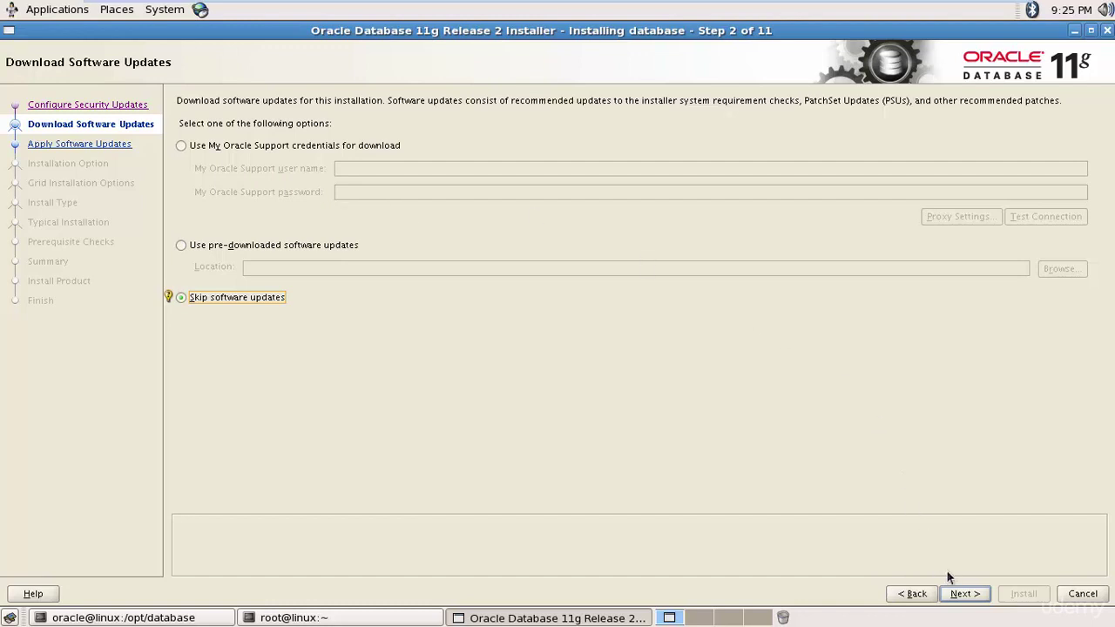
left_click(962, 595)
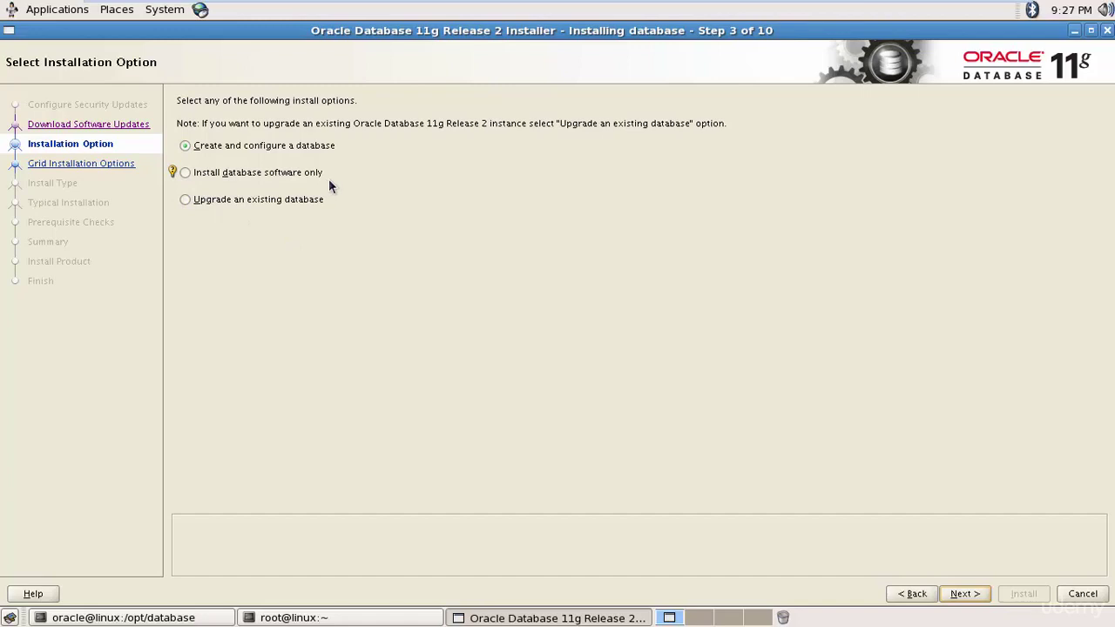
Choose to install the database software only, as a single instance database installation
left_click(185, 173)
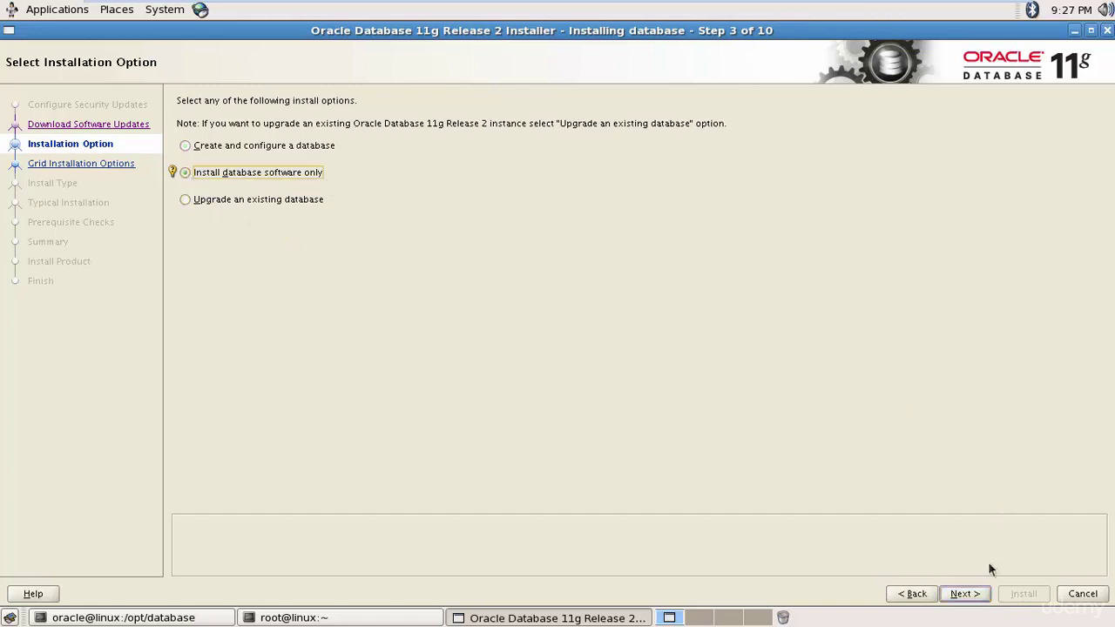
left_click(967, 596)
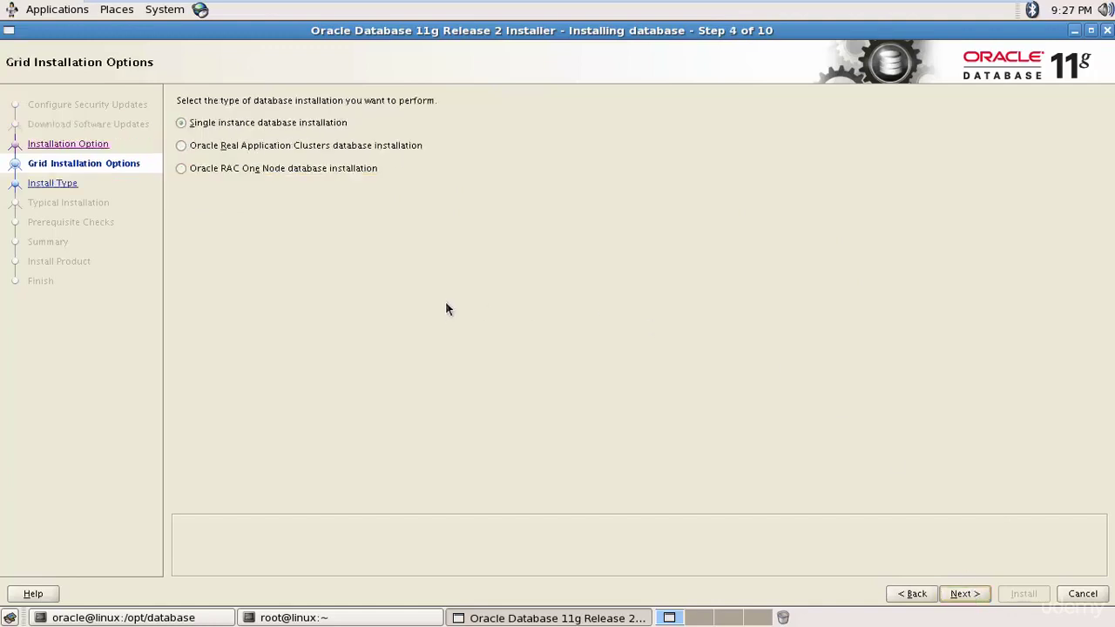
left_click(274, 129)
left_click(970, 597)
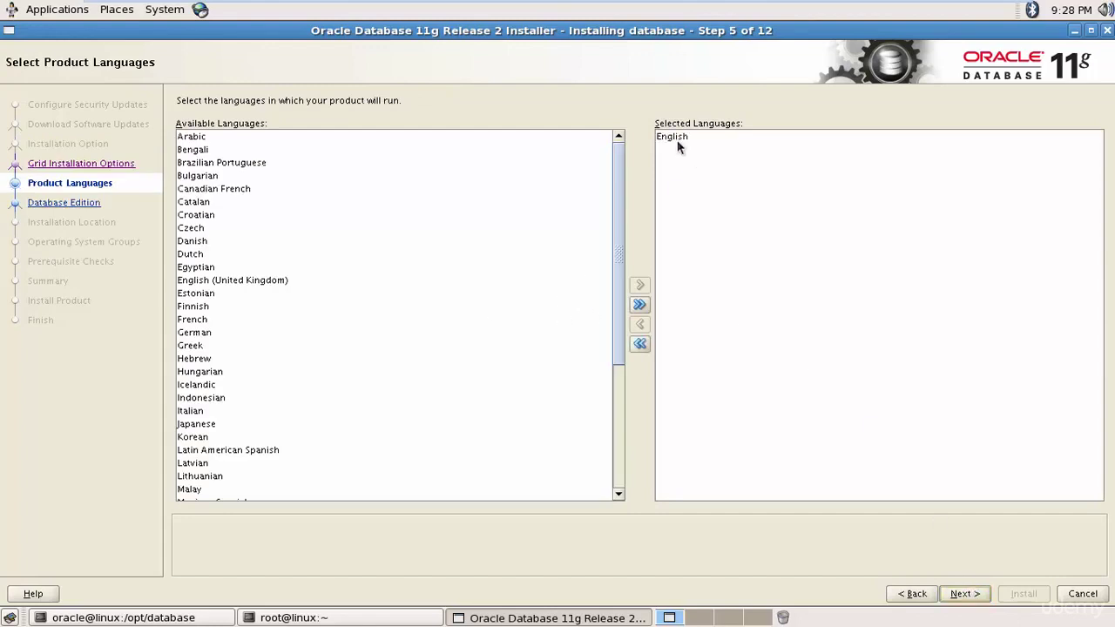
Accept English, Enterprise Edition, Oracle base /u01/app/oracle, software location /u01/app/oracle/product/11.2.0, and inventory directory /u01/app/oraInventory with group oinstall
left_click(965, 595)
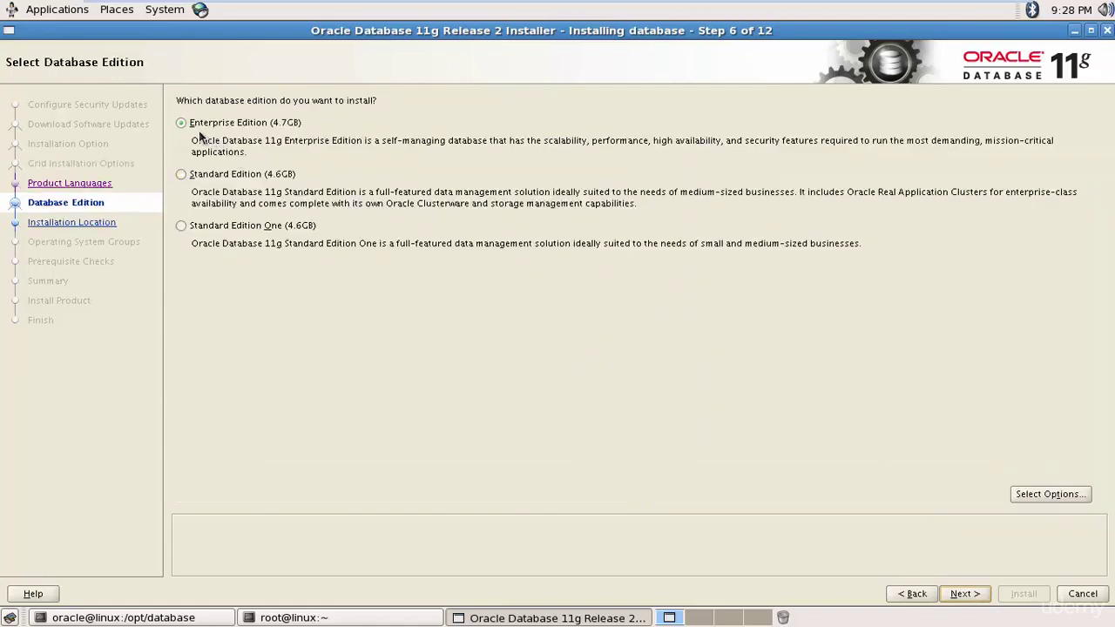
left_click(975, 594)
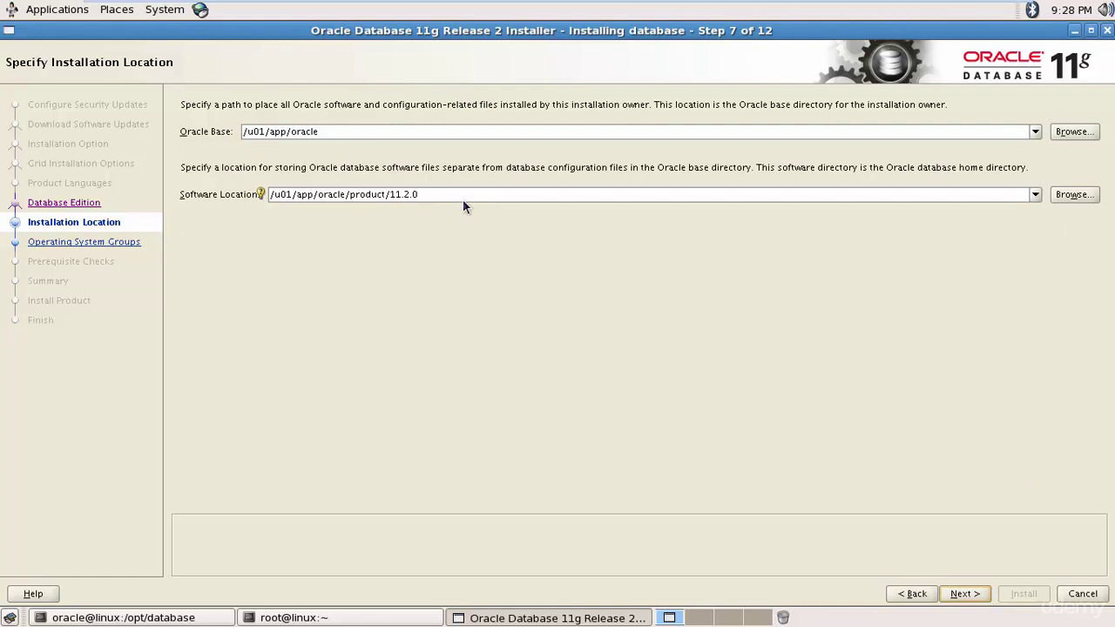
left_click(975, 594)
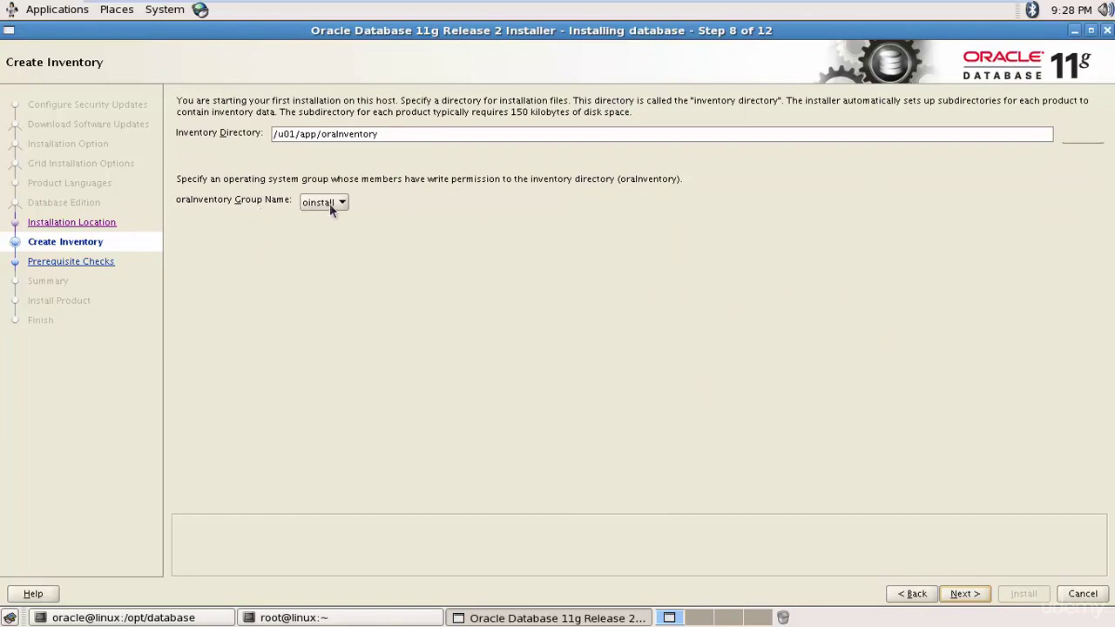
left_click(969, 595)
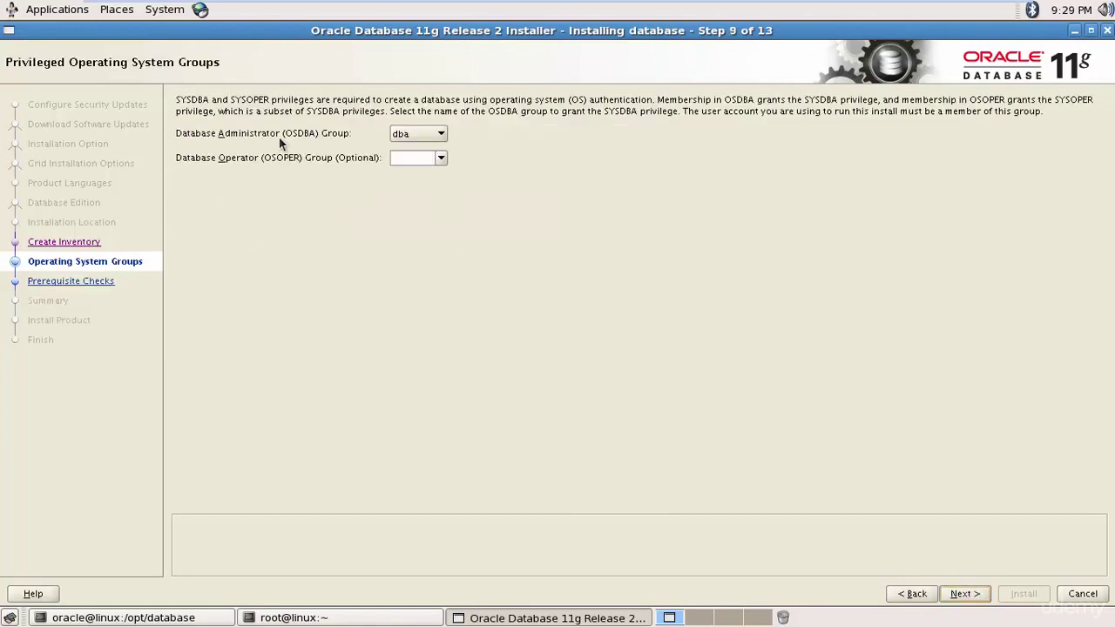
Set both the Database Administrator (OSDBA) and Database Operator (OSOPER) groups to oinstall and proceed to the prerequisite checks
left_click(403, 133)
left_click(418, 144)
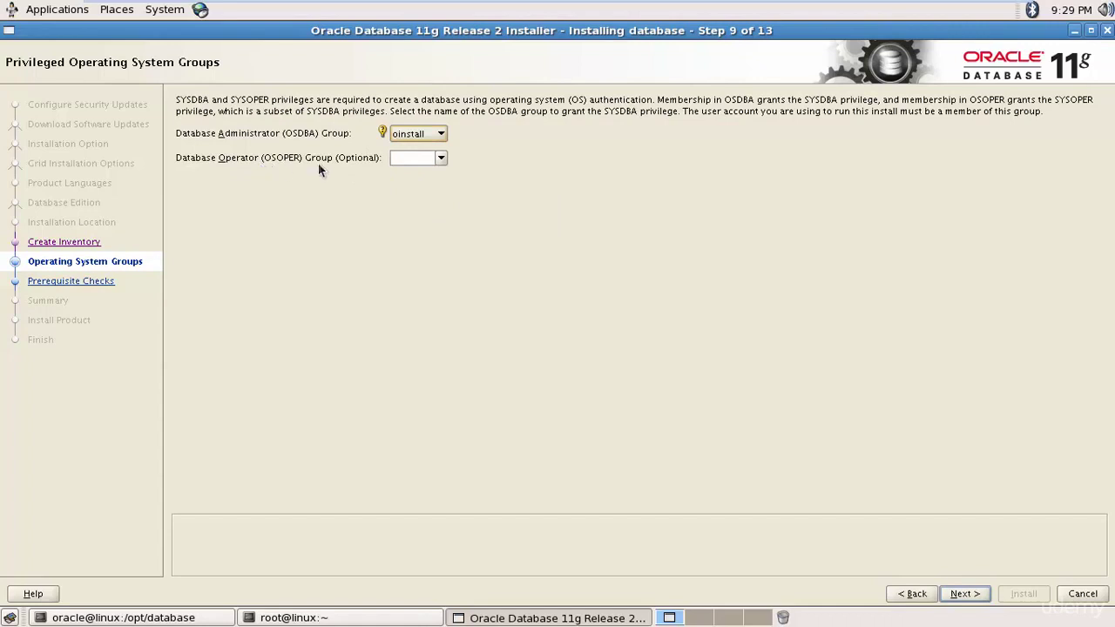
left_click(441, 157)
left_click(432, 169)
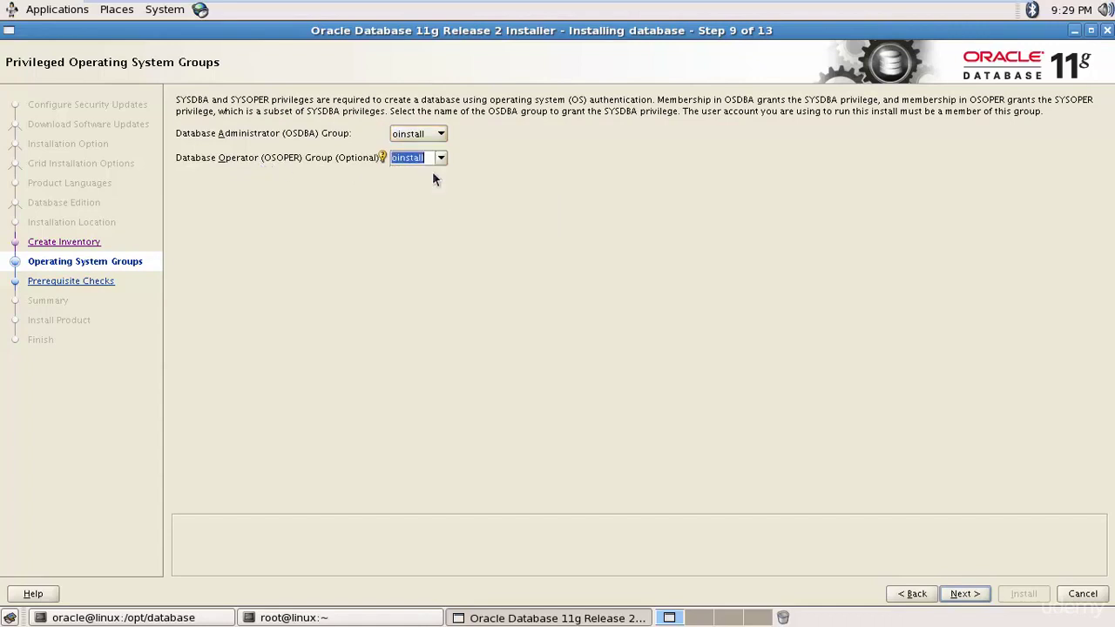
left_click(967, 596)
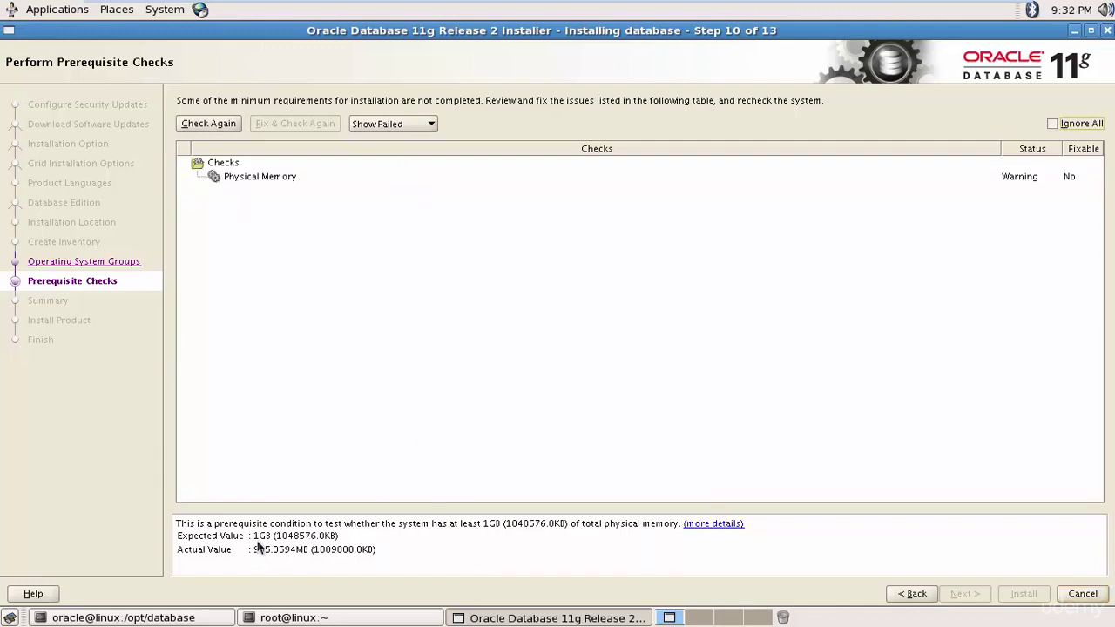
Ignore all failed prerequisite checks, confirm continuing, and start the installation from the summary
left_click(1052, 123)
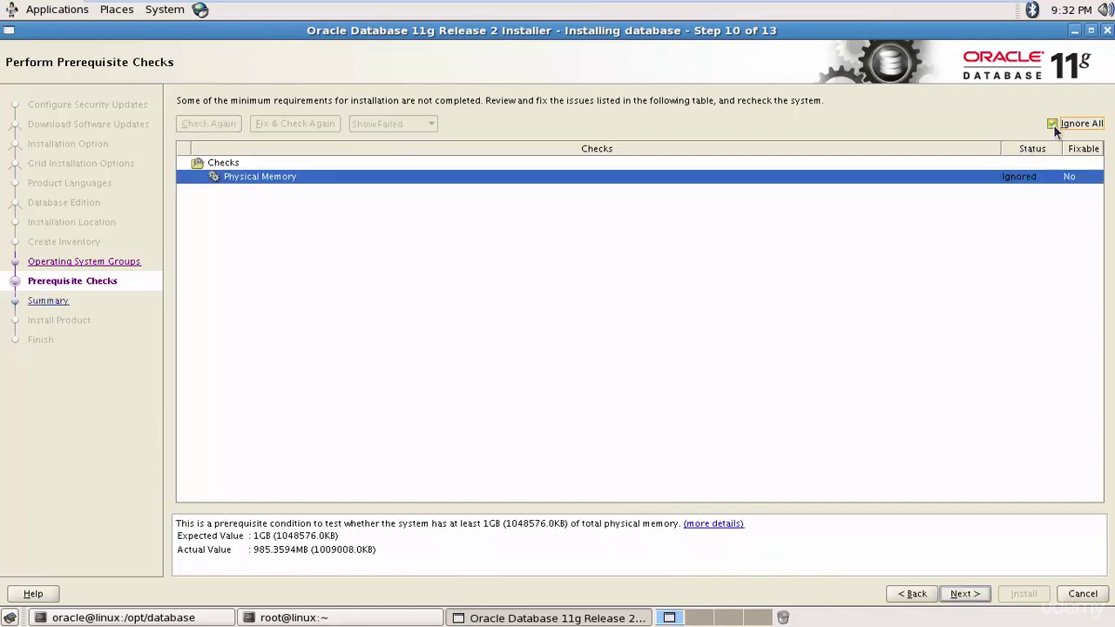
left_click(965, 594)
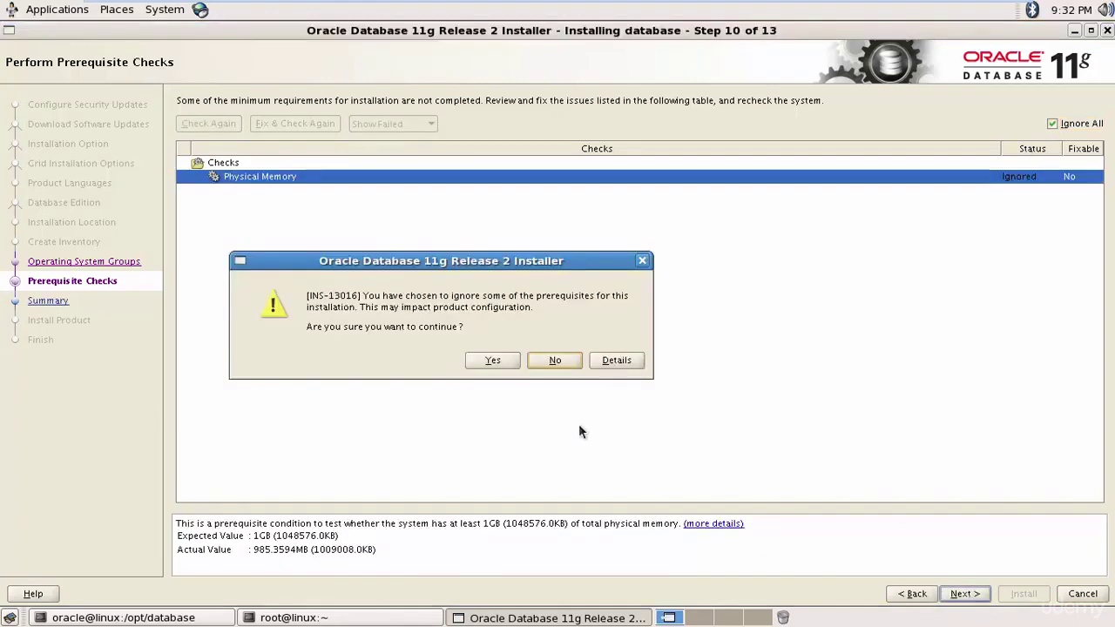
left_click(495, 360)
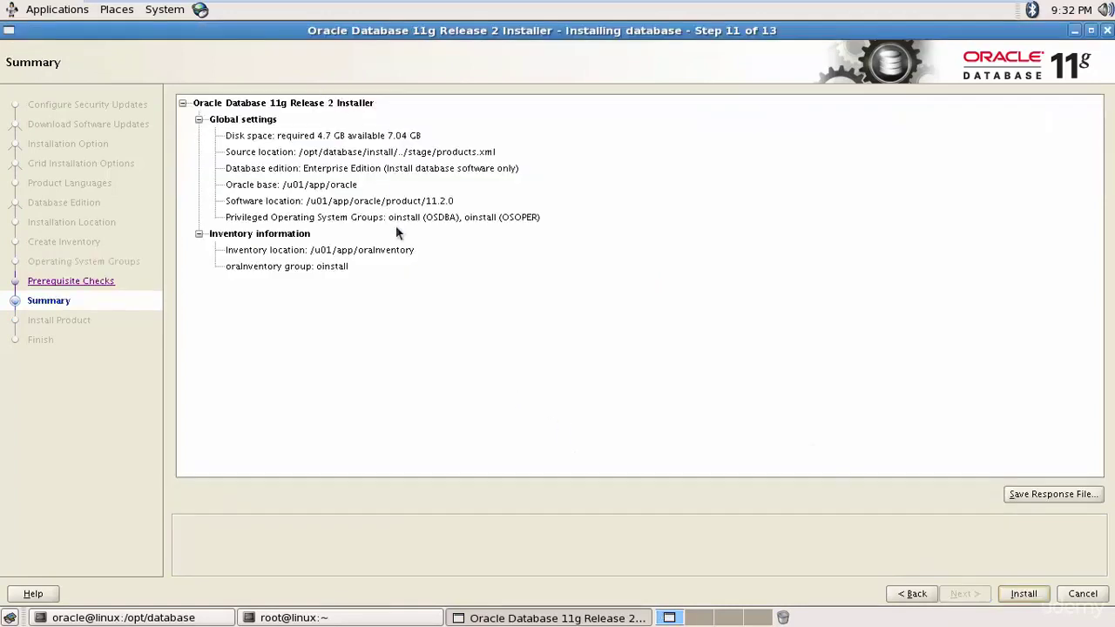
left_click(1035, 598)
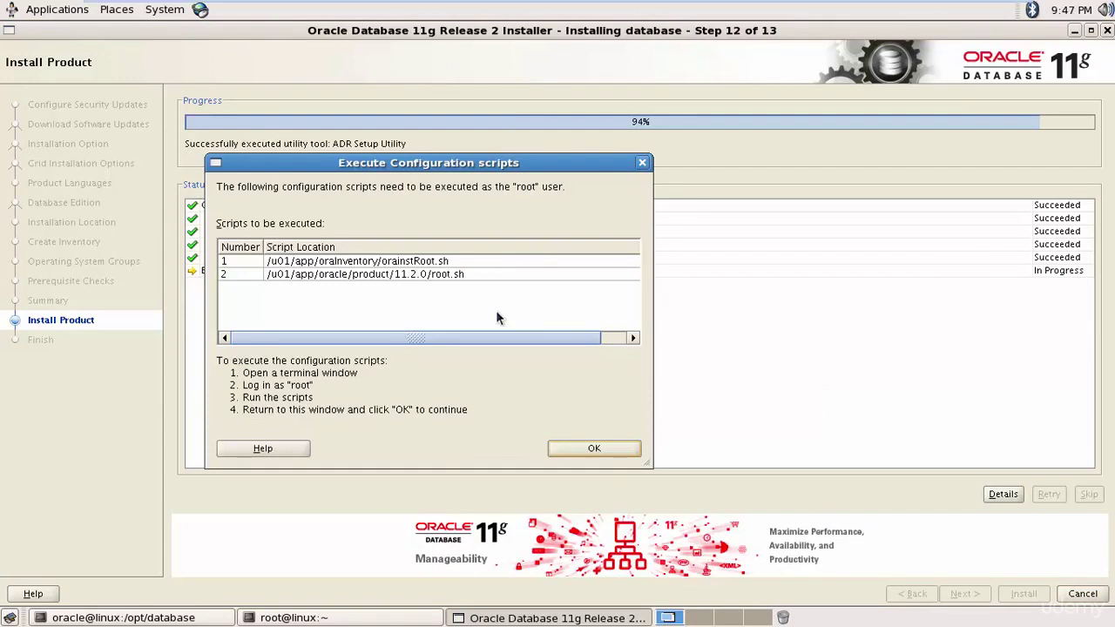
Copy the orainstRoot.sh script path from the configuration scripts list and run /u01/app/oraInventory/orainstRoot.sh in the root terminal
double_click(459, 261)
key("ctrl+c")
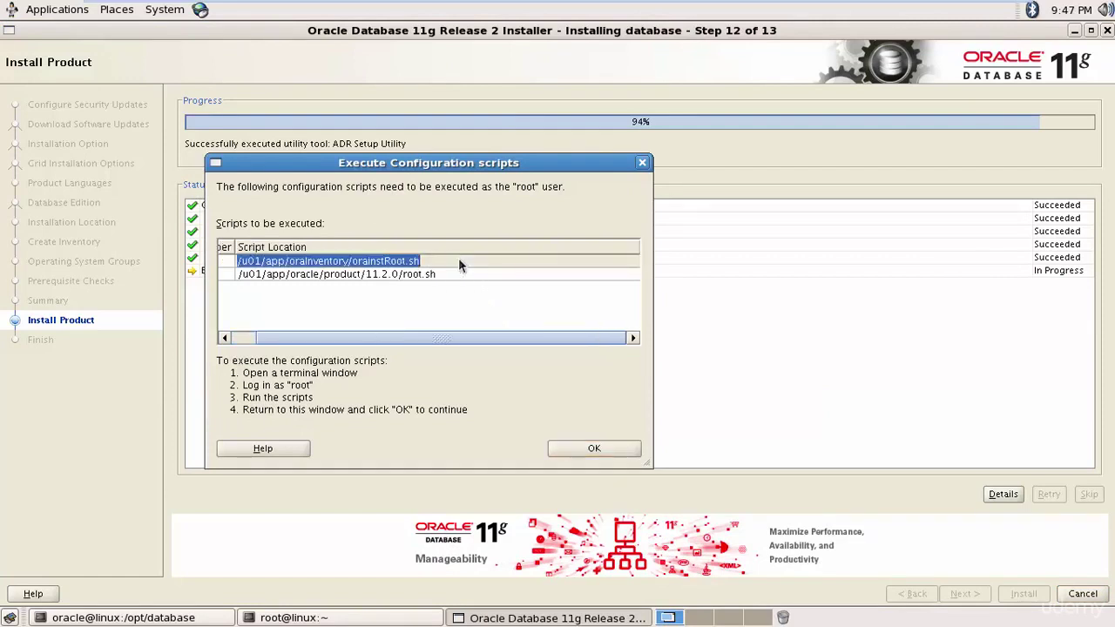
left_click(322, 617)
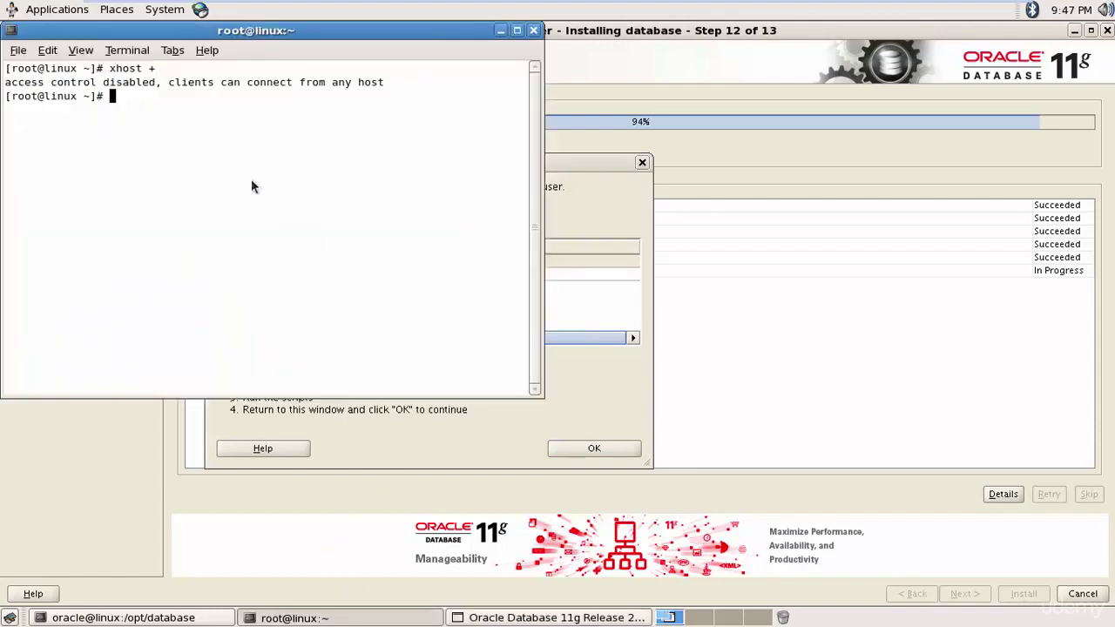
left_click(49, 52)
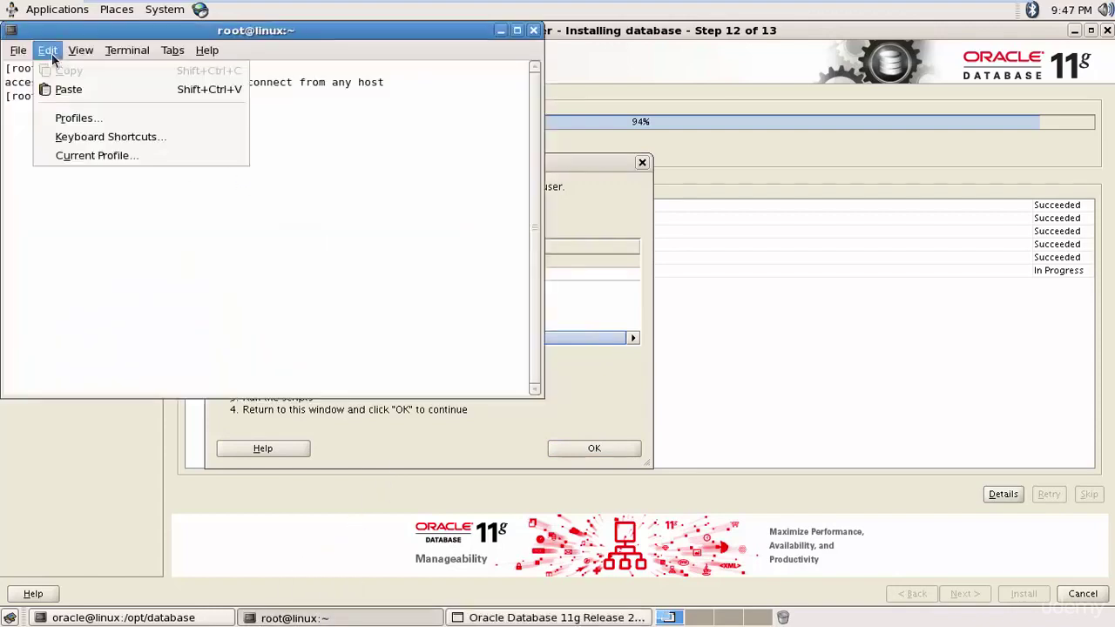
left_click(68, 90)
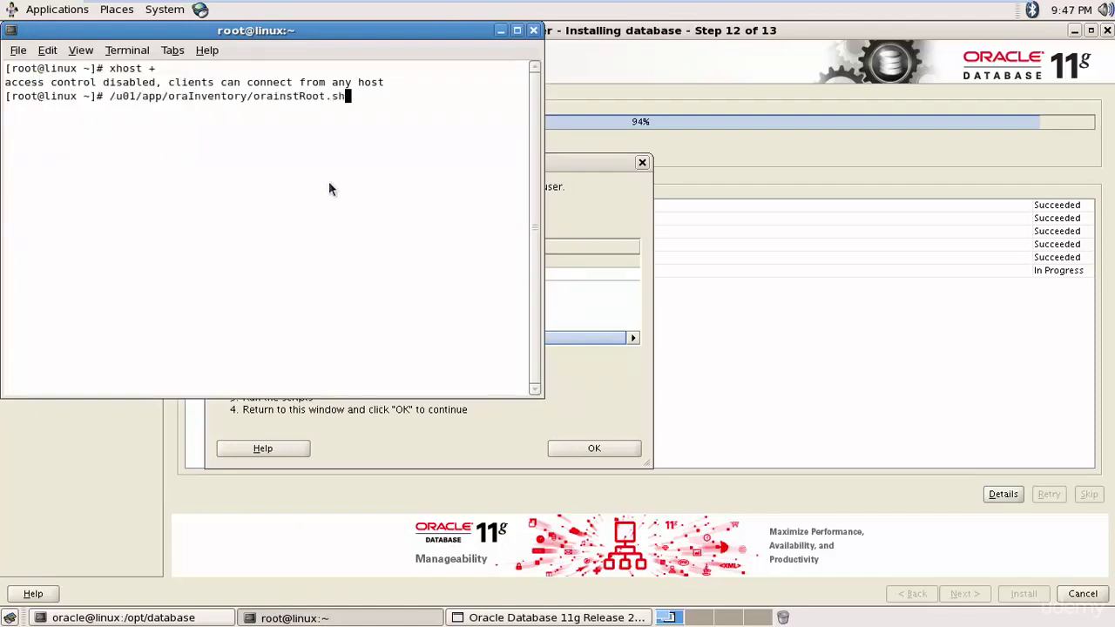
key("Return")
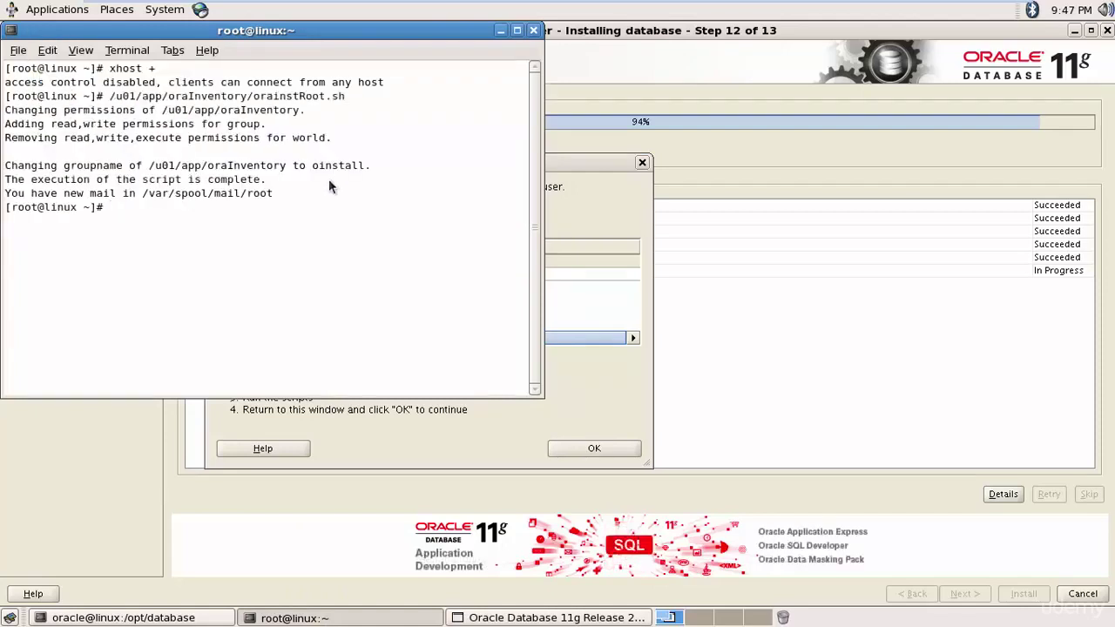
Copy the root.sh script path, run /u01/app/oracle/product/11.2.0/root.sh in the root terminal, and accept the default local bin directory /usr/local/bin
left_click(566, 287)
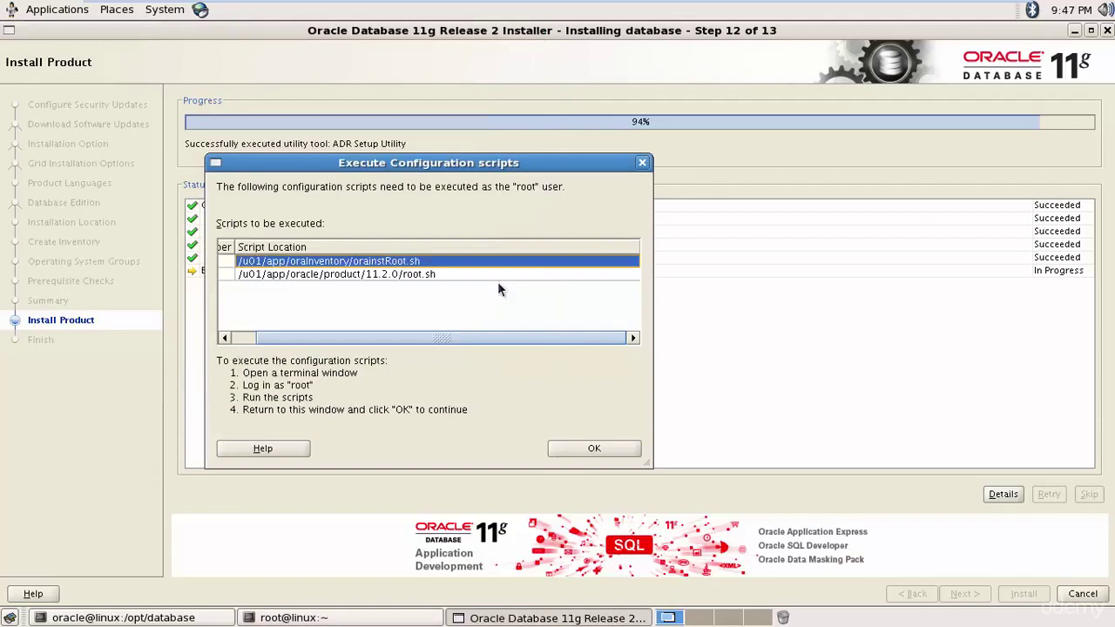
double_click(444, 274)
key("ctrl+c")
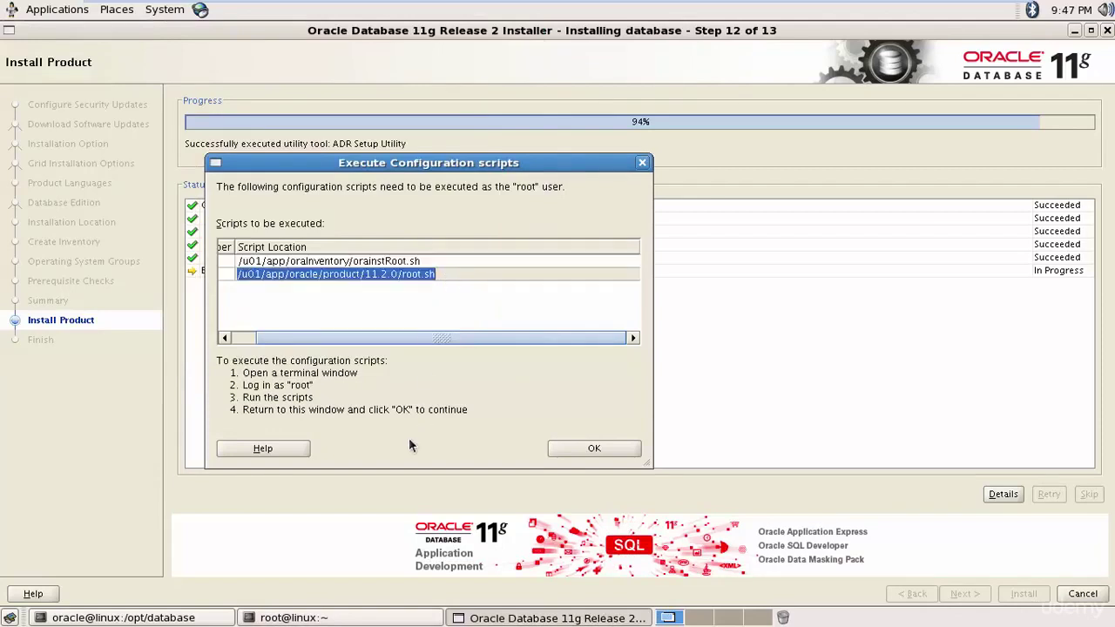
left_click(287, 617)
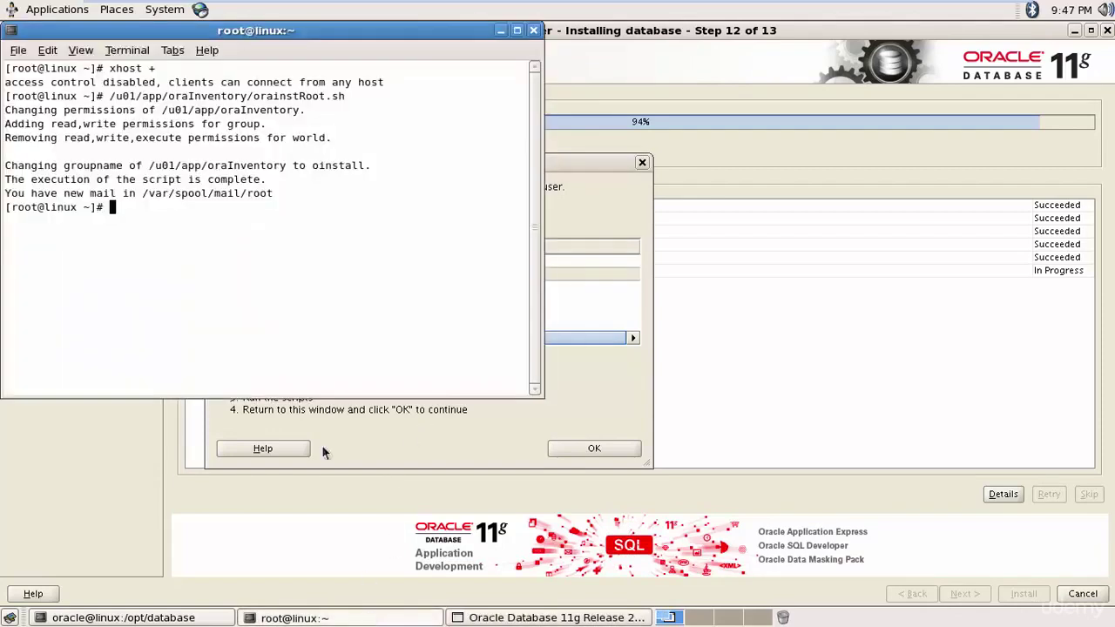
left_click(47, 50)
left_click(54, 89)
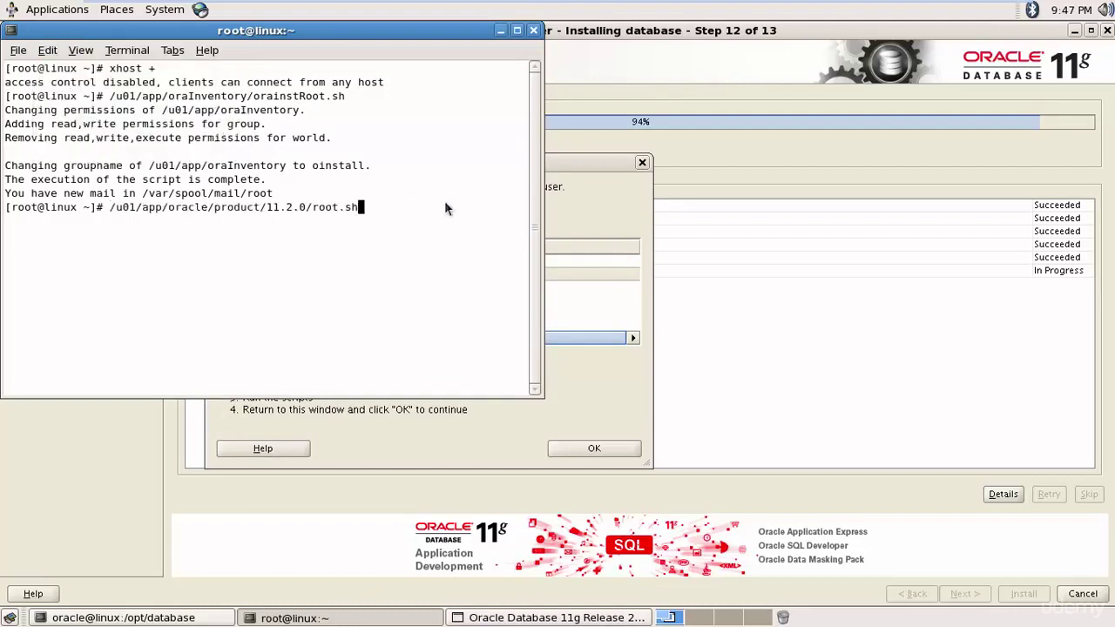
key("Return")
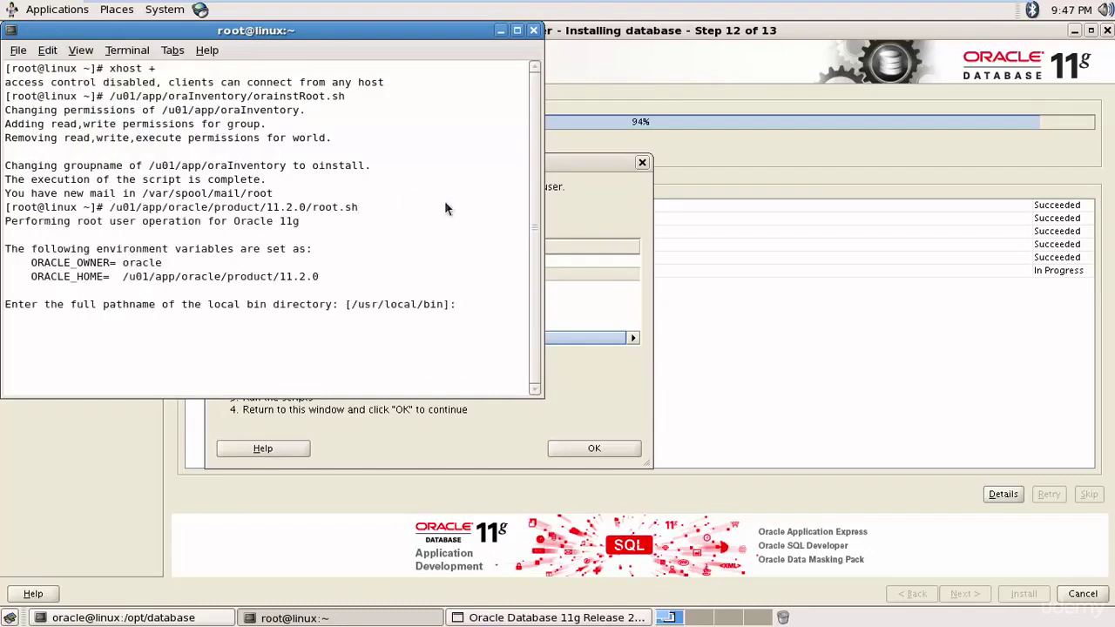
key("Return")
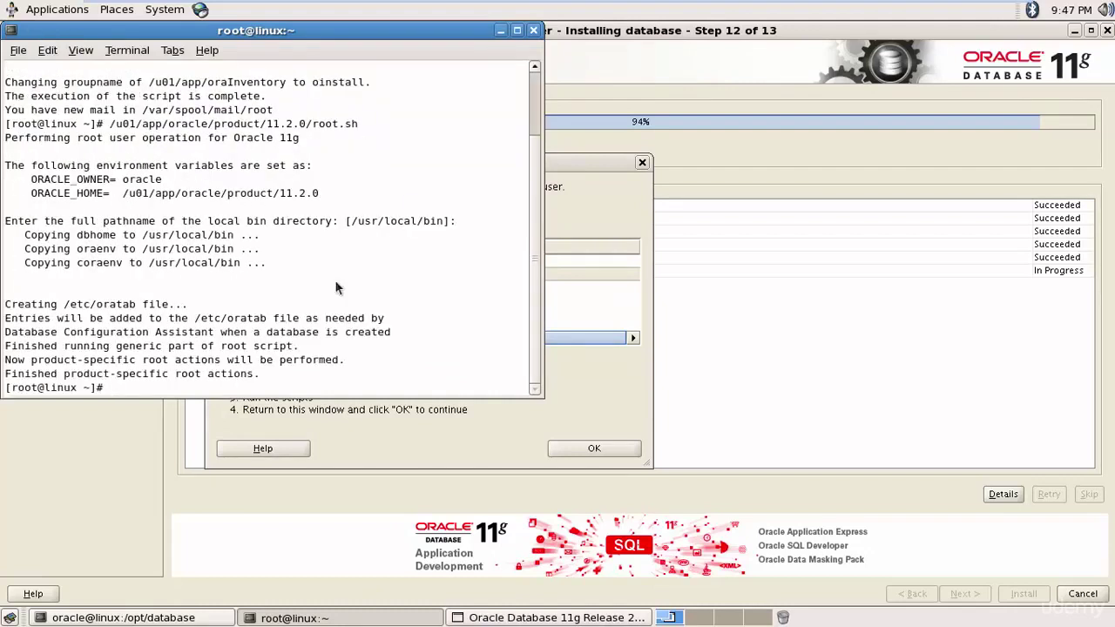
Confirm in the installer that the configuration scripts have been executed, and close the installer from its finish page
left_click(583, 400)
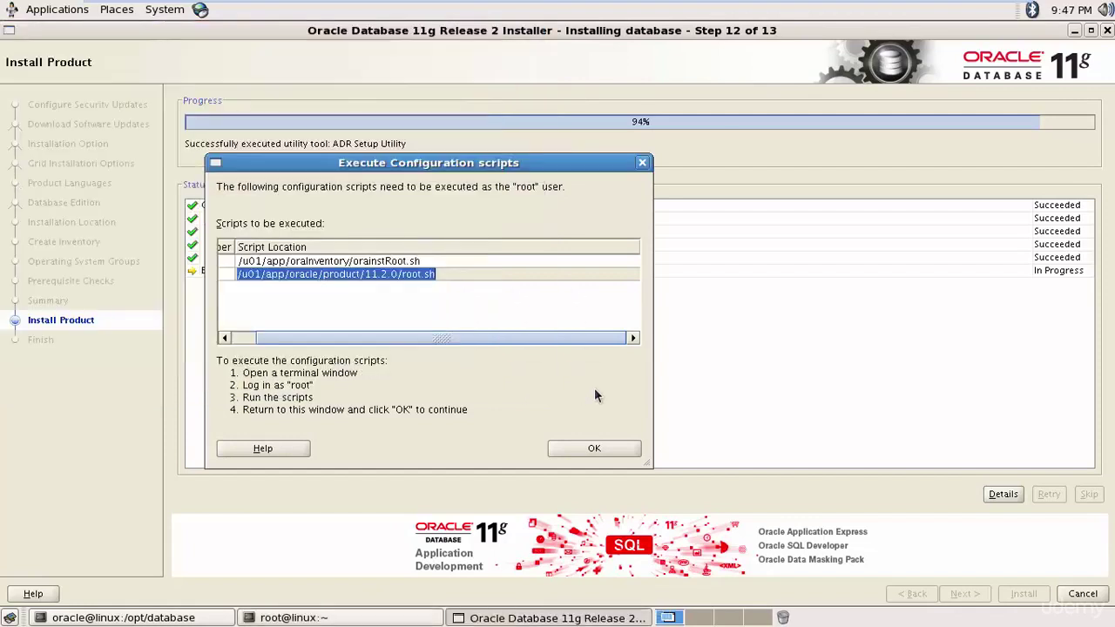
left_click(613, 449)
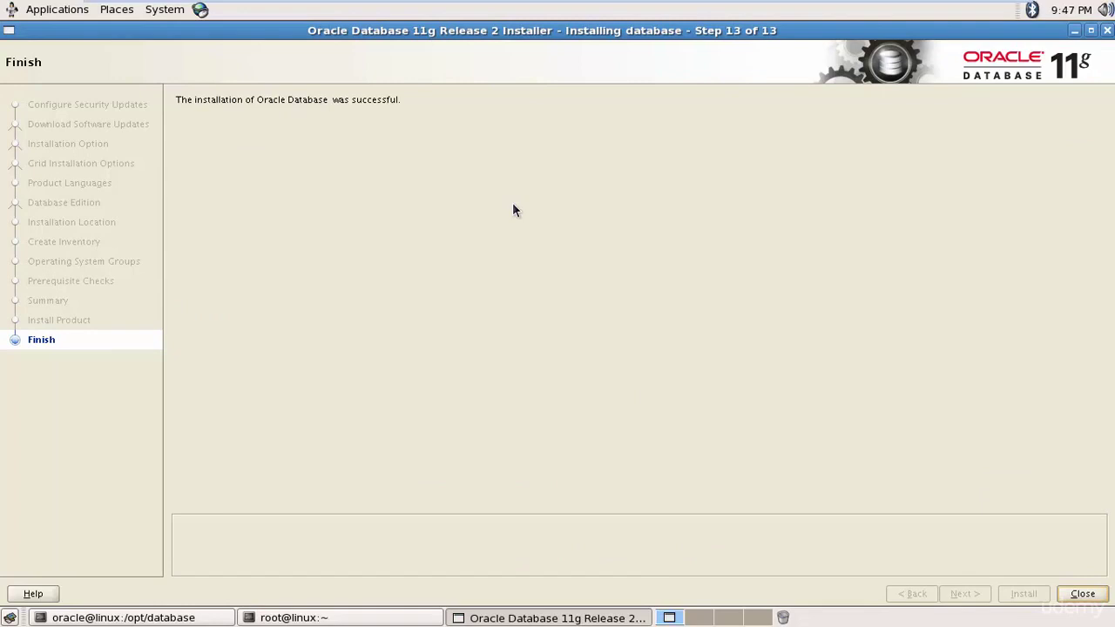
left_click(1082, 593)
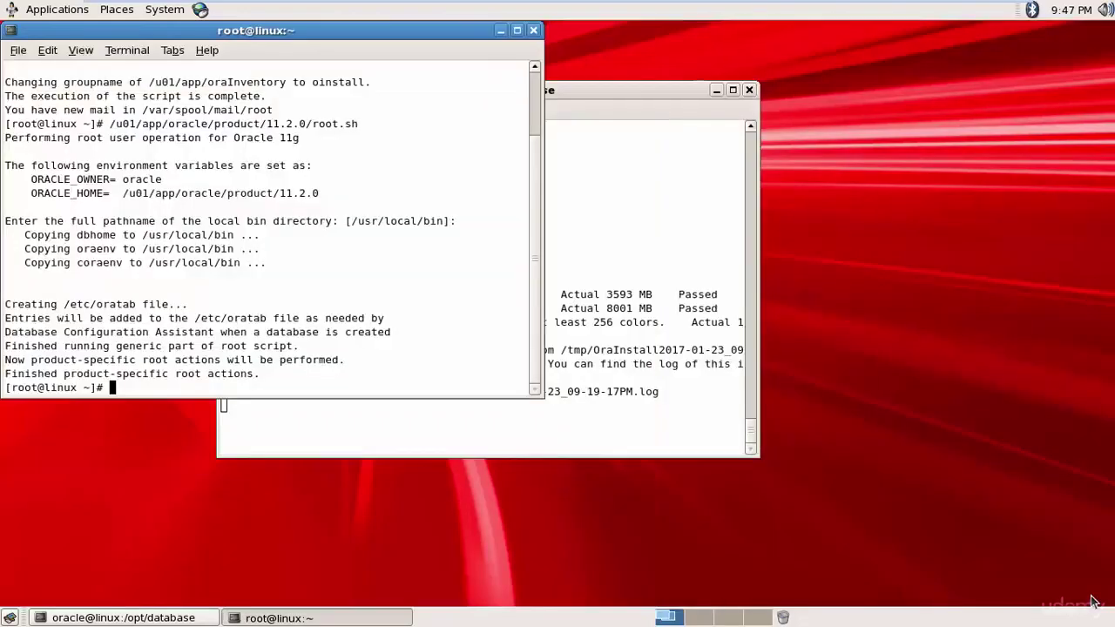
Return to the oracle user's terminal, bring back its prompt, and clear the screen
left_click(644, 173)
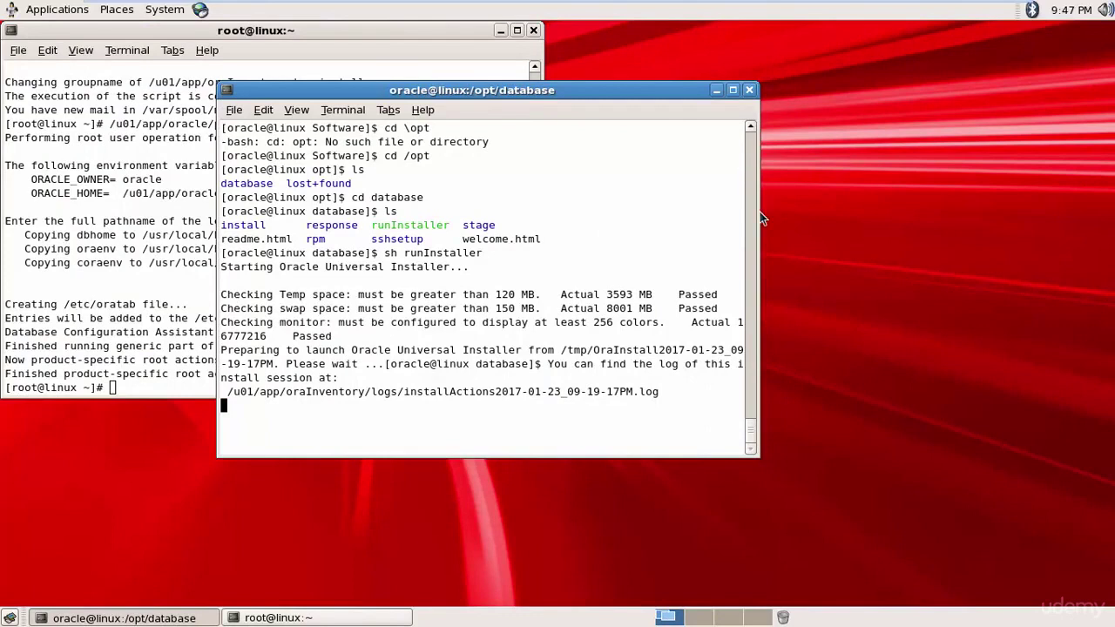
key("Return")
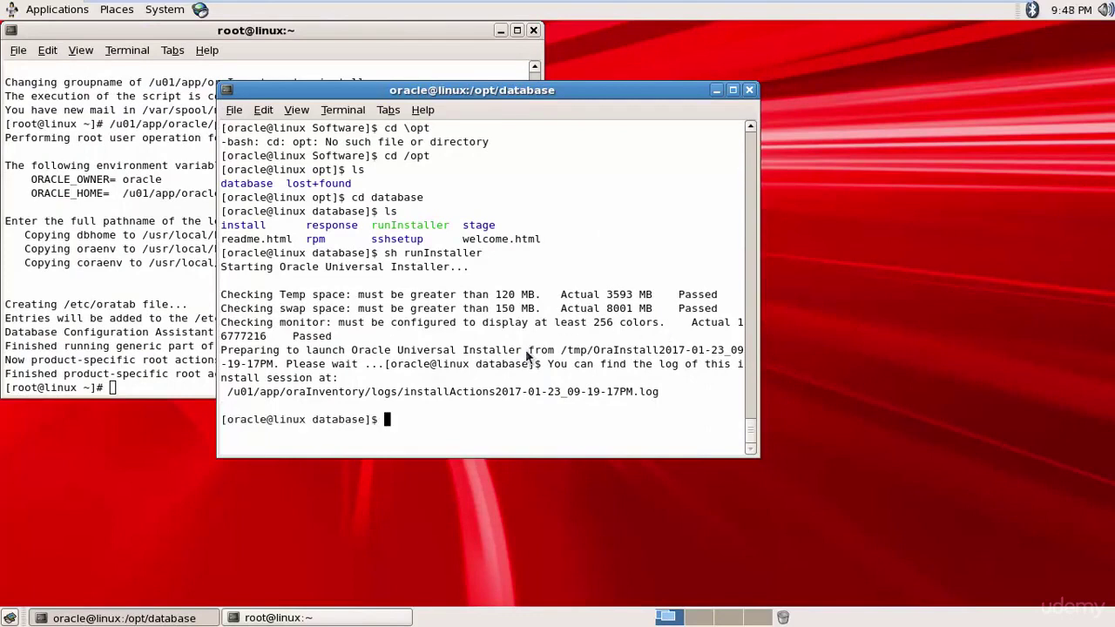
type("clear")
key("Return")
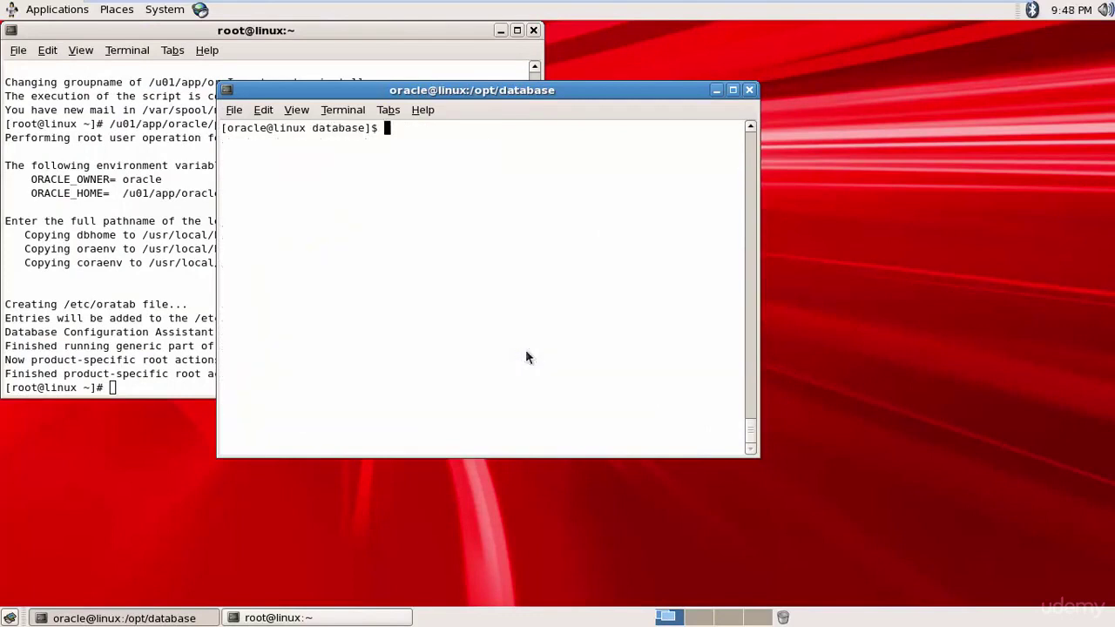
Change to /u01 and list its contents, and do the same for its app subdirectory
type("cd /u01")
key("Return")
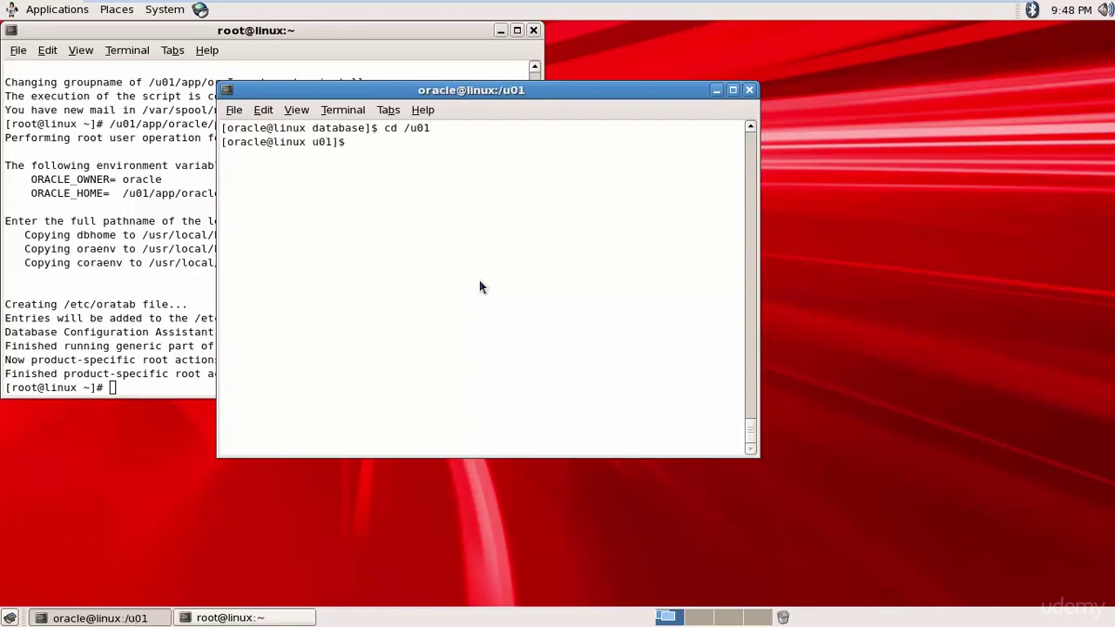
type("ls")
key("Return")
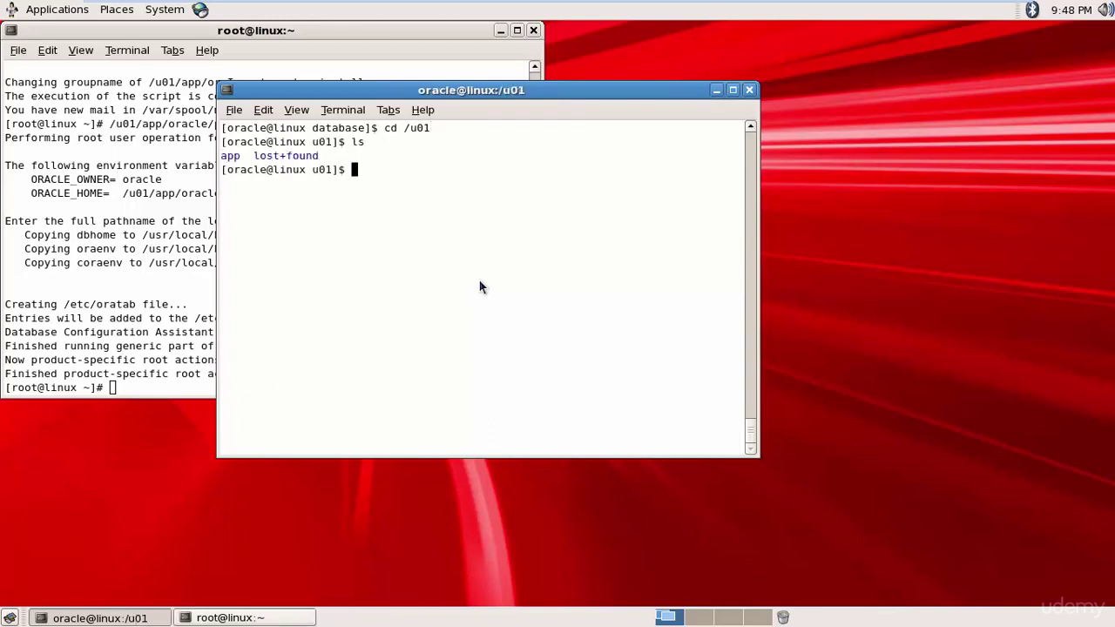
type("cd app")
key("Return")
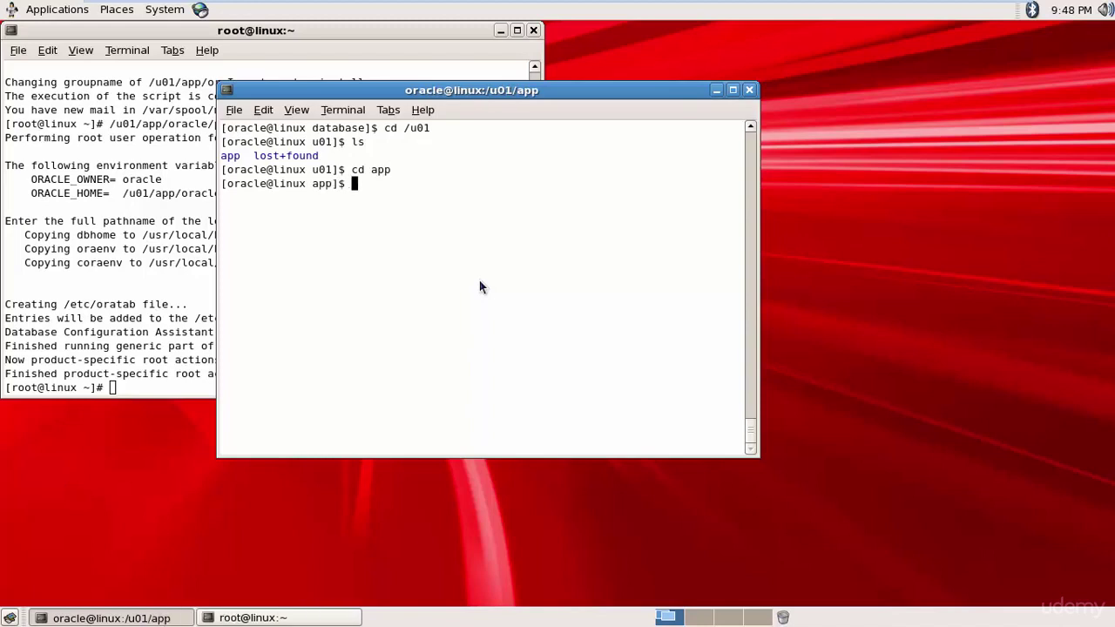
type("ls")
key("Return")
Go into the oracle directory and its product subdirectory, listing the contents of each
type("cd oracle")
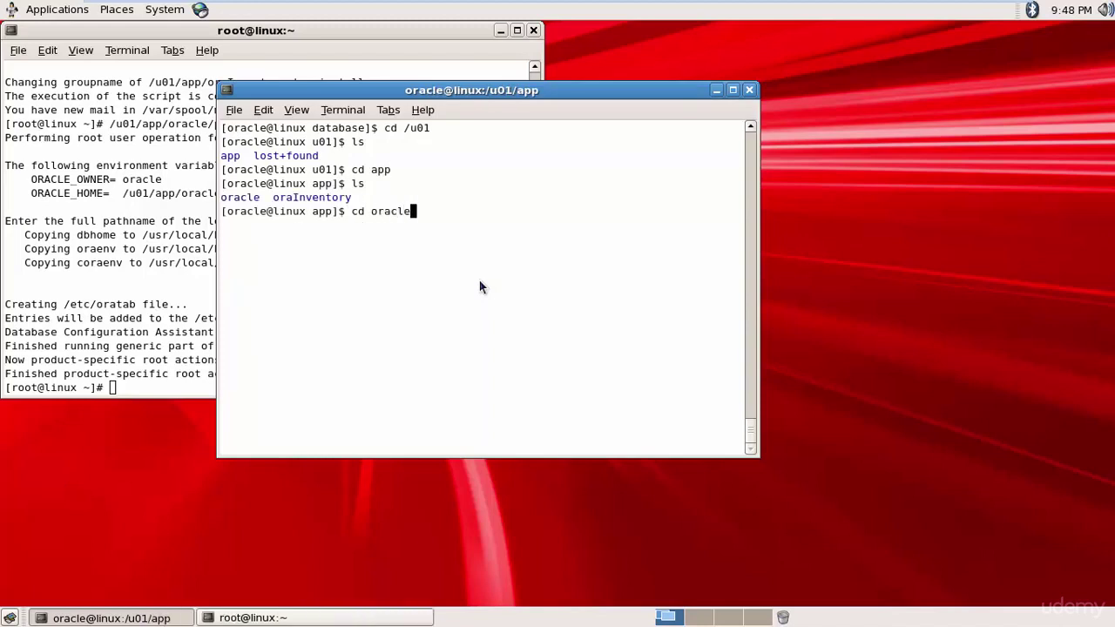
key("Return")
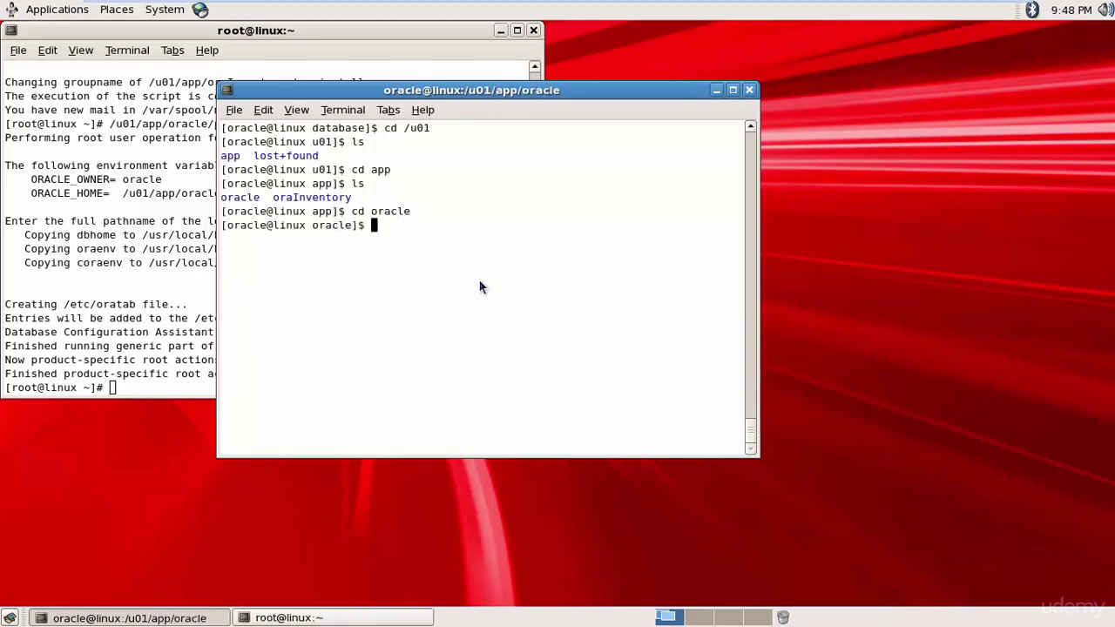
type("ls")
key("Return")
type("cd p")
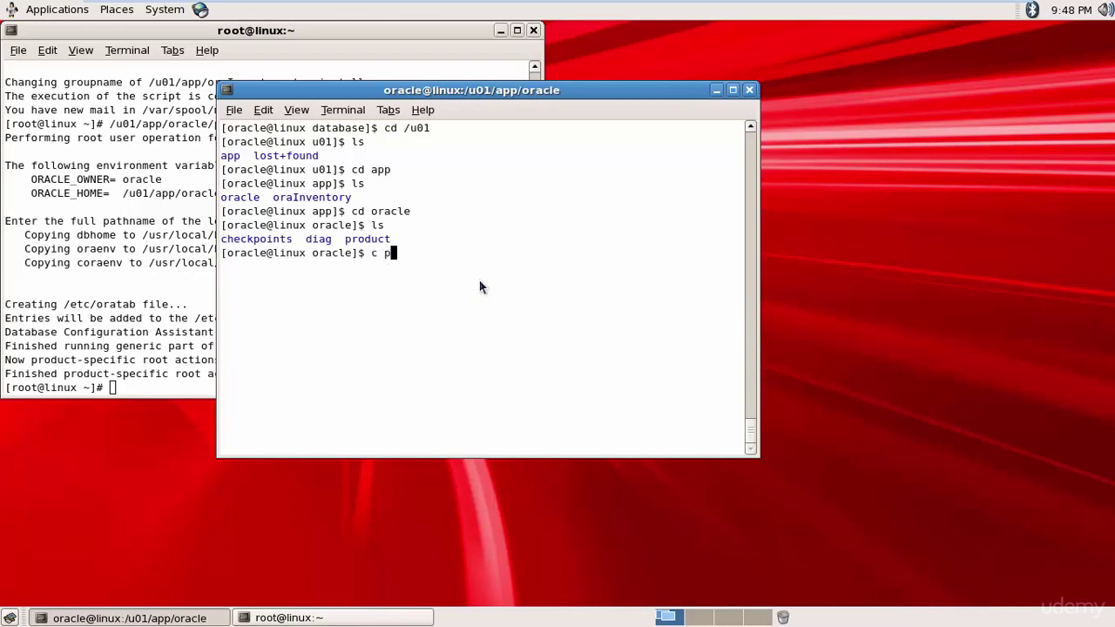
key("BackSpace")
key("BackSpace")
key("BackSpace")
type("d product")
key("Return")
type("ls")
key("Return")
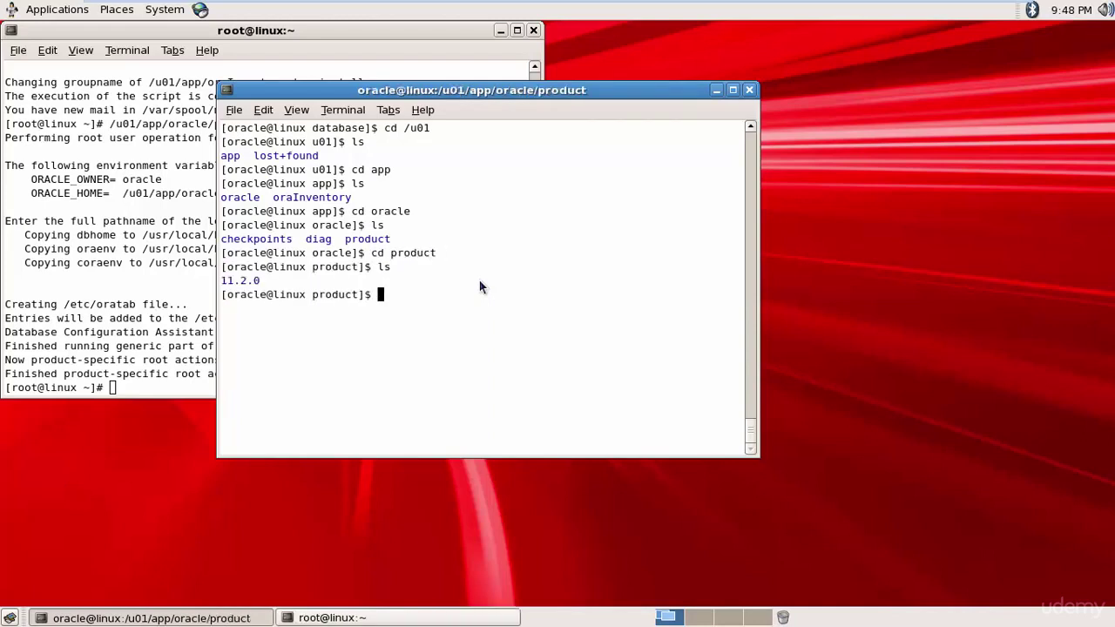
Change to the 11.2.0 software home directory and list the installed files
type("cd 11.2.0")
key("Return")
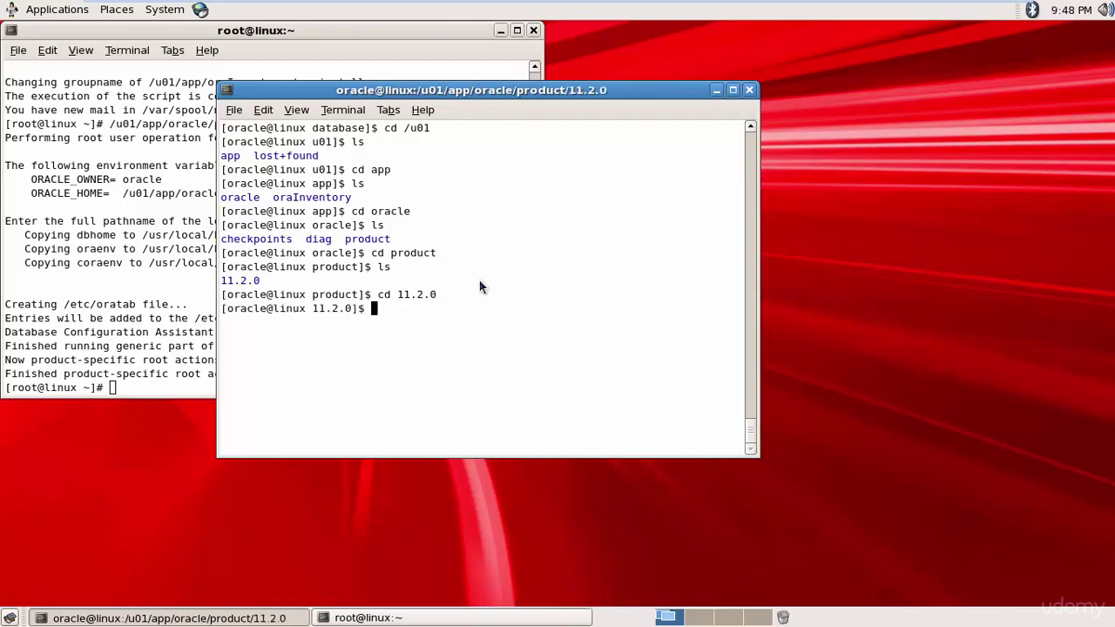
type("ls")
key("Return")
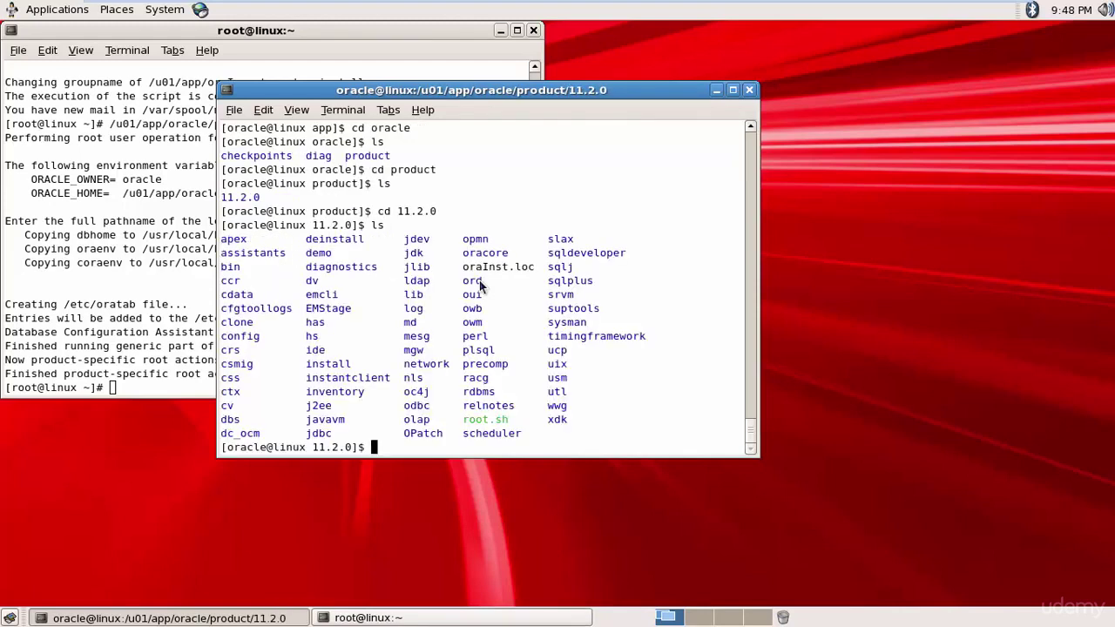